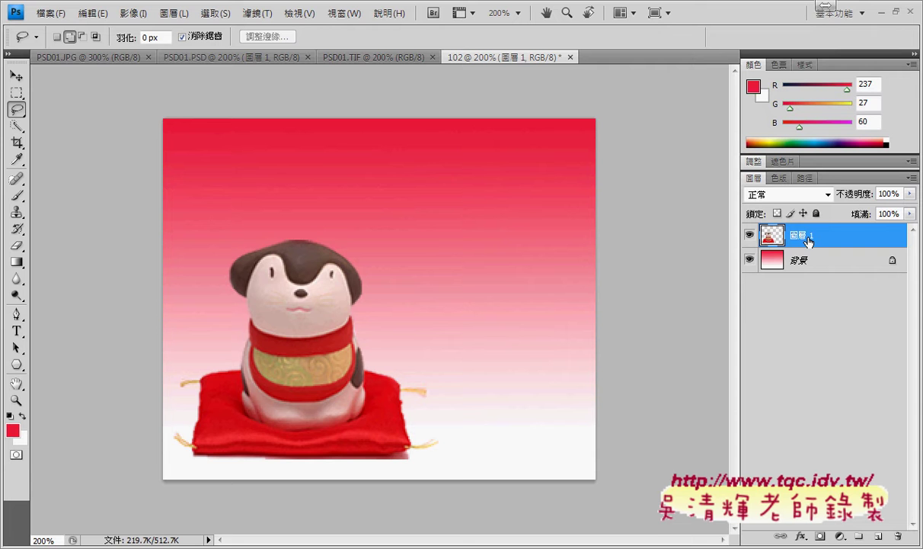
- Rename Layer 1 in document 102 to 吉祥物
double_click(807, 238)
text(吉祥)
text(物)
key(Return)
- With the Move tool active, compare the mascot against the PSD01.TIF reference, then return to 102
key(v)
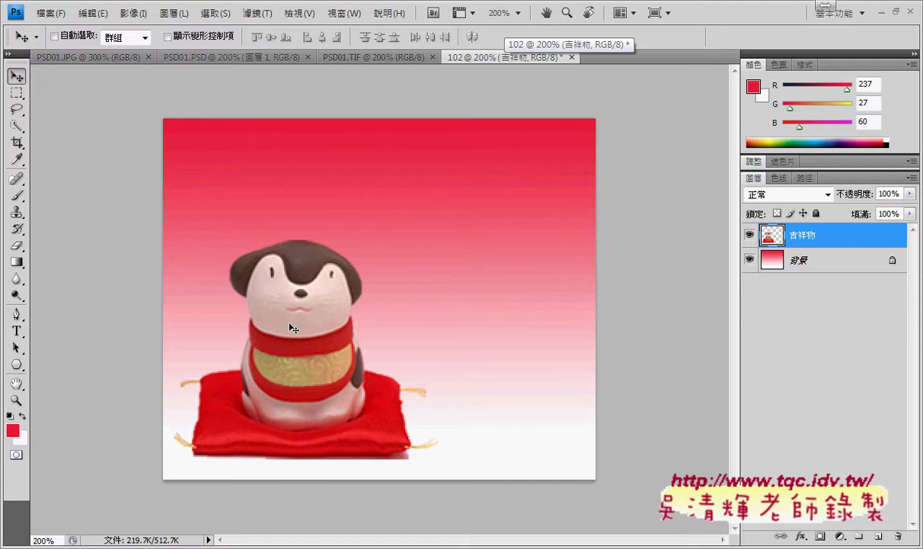
click(342, 58)
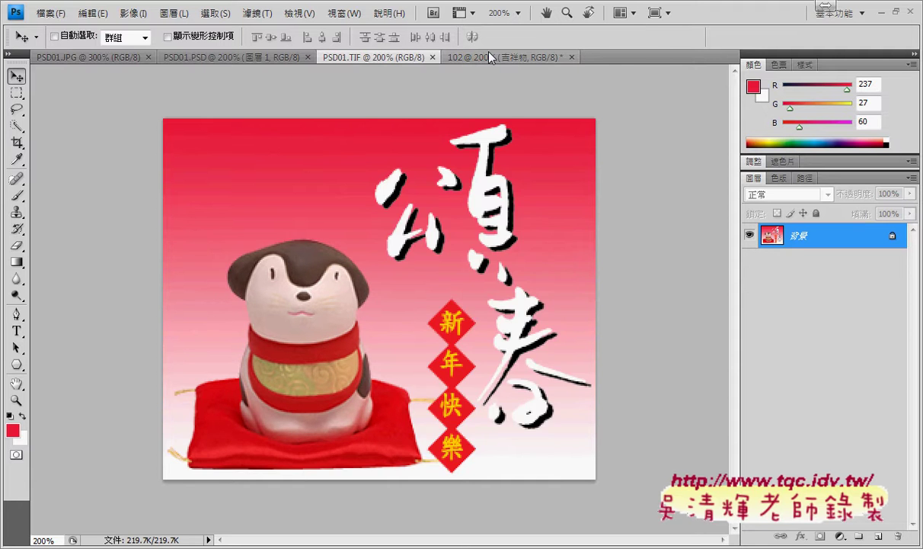
click(488, 55)
click(392, 57)
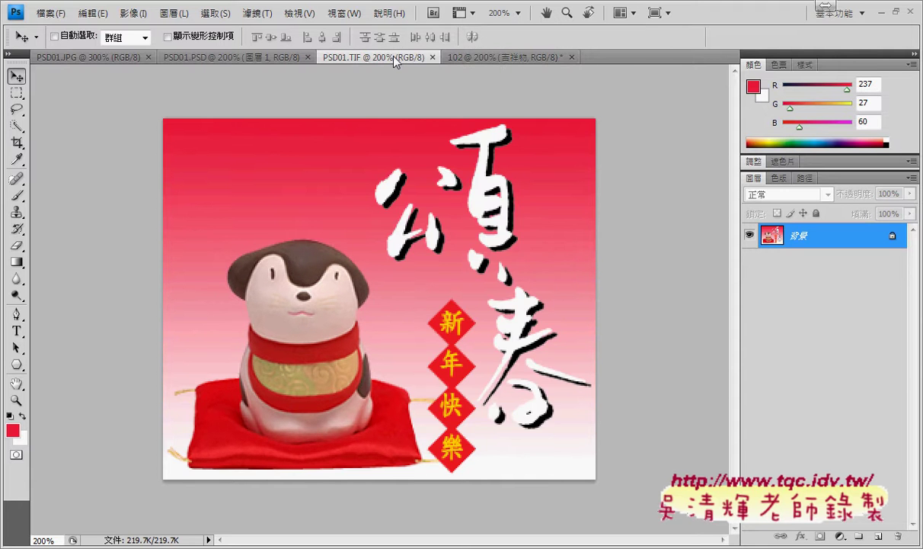
click(512, 61)
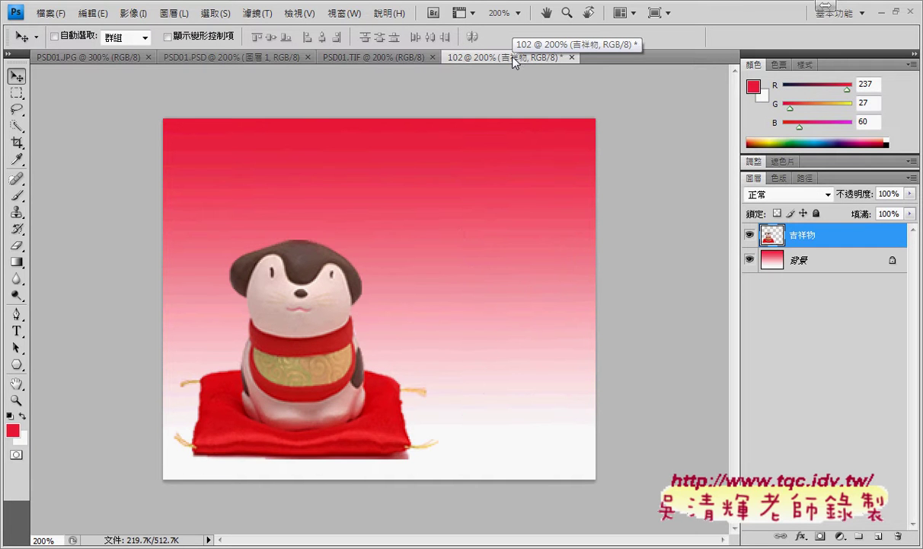
- Free-transform the mascot layer to 105% width at 100% height and commit it
key(ctrl+t)
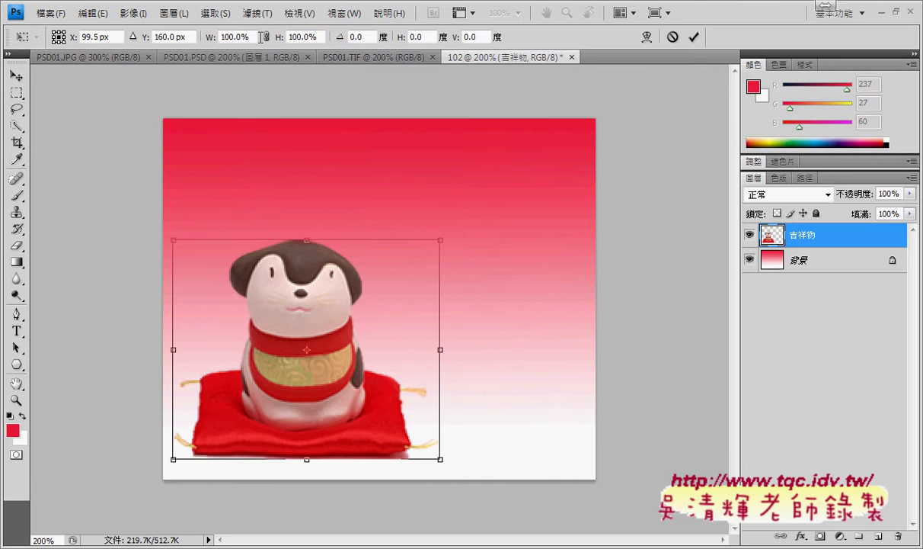
drag(230, 38, 234, 36)
text(5)
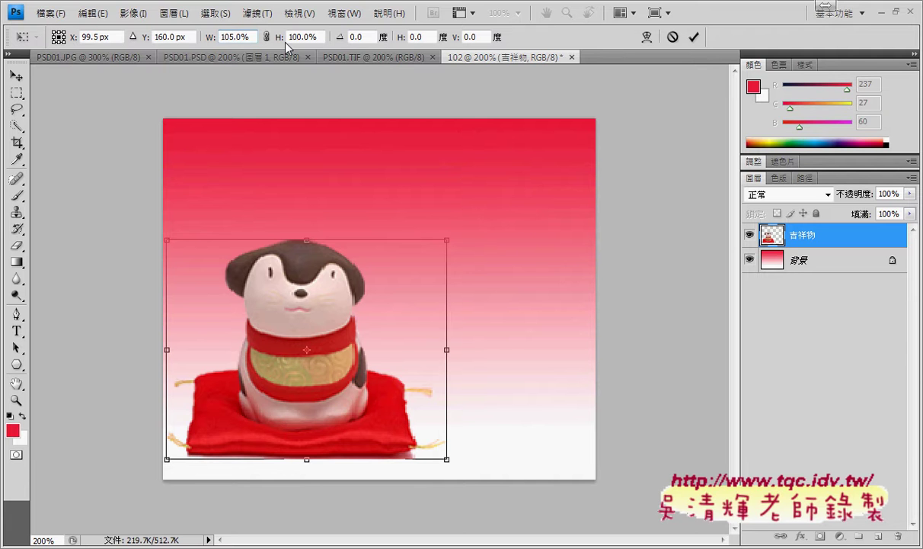
click(693, 37)
click(393, 63)
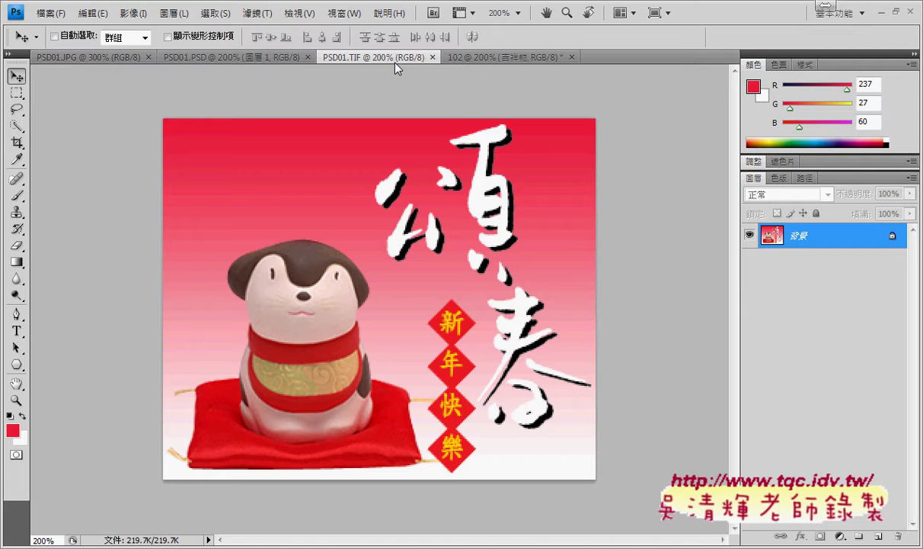
- Compare the mascot with PSD01.TIF, then bring up the PSD01.PSD calligraphy document
click(488, 60)
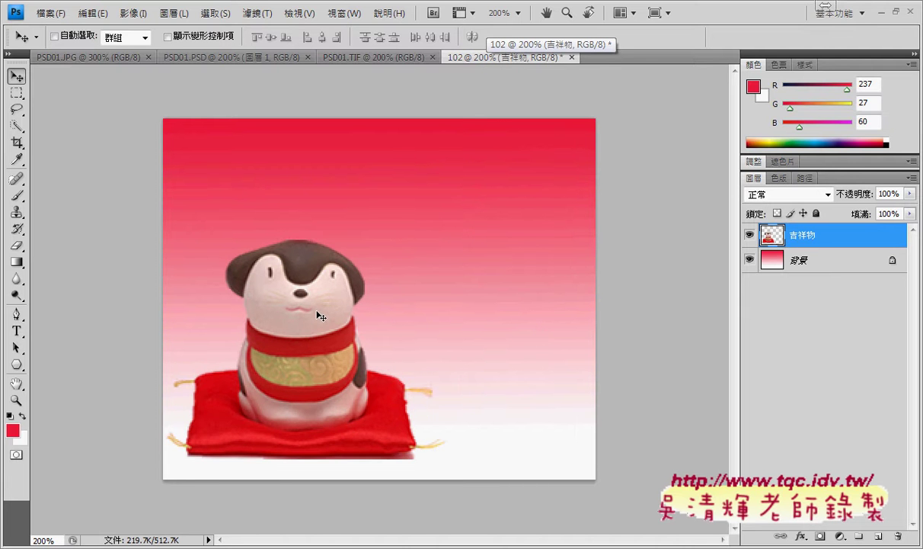
mouse_move(320, 315)
mouse_down()
mouse_move(387, 64)
mouse_move(470, 185)
mouse_move(509, 457)
mouse_move(443, 295)
mouse_move(360, 196)
mouse_move(571, 206)
mouse_move(607, 474)
mouse_move(502, 458)
mouse_up()
key(Escape)
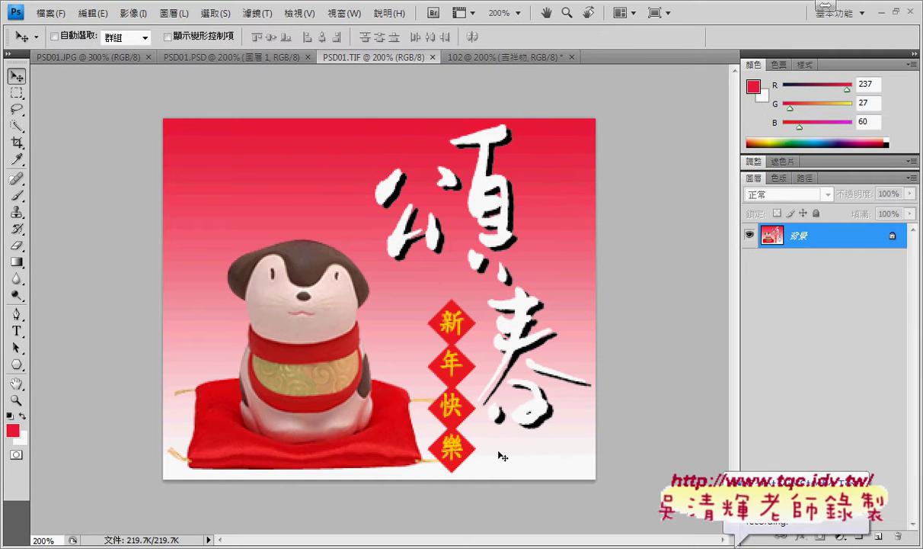
click(236, 58)
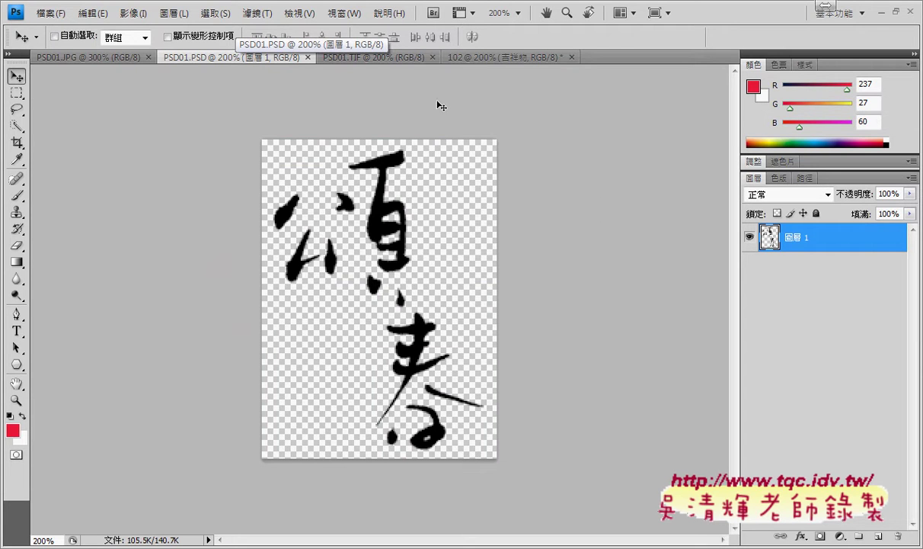
click(365, 55)
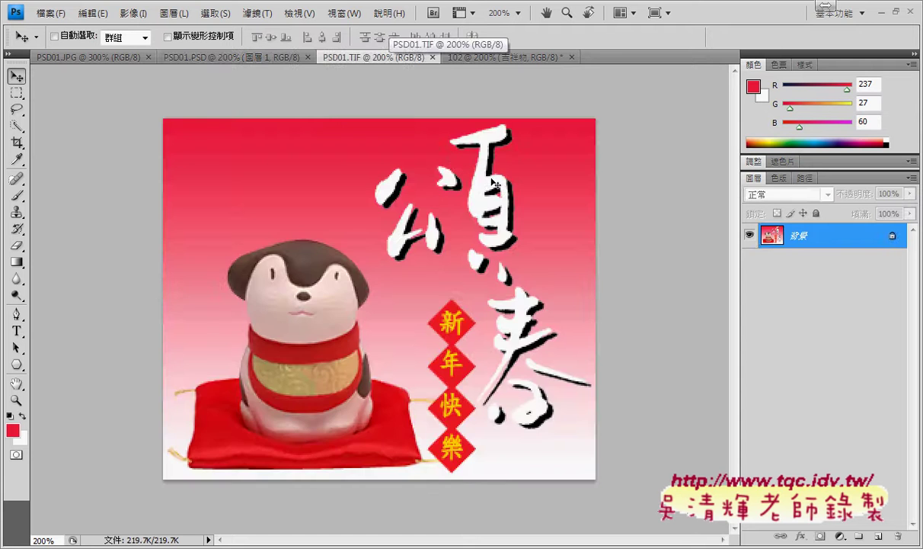
click(244, 58)
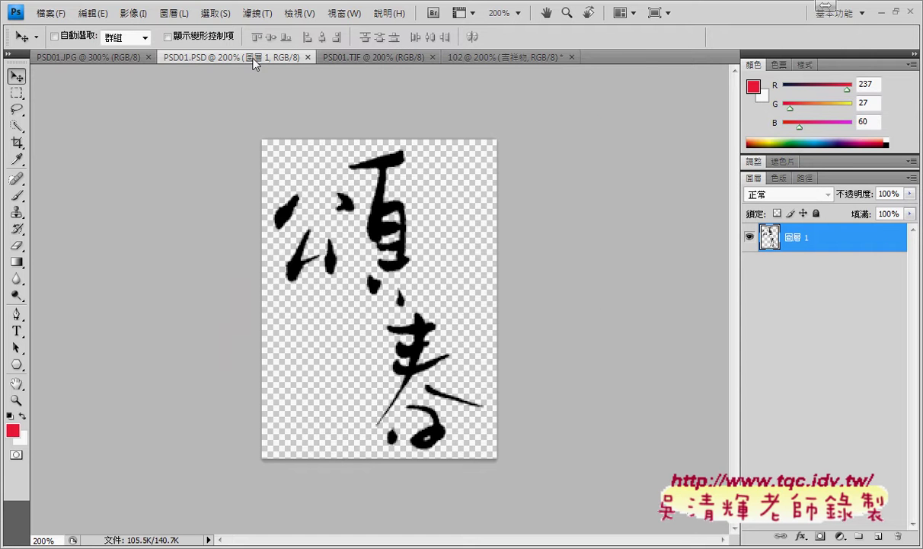
- Rename PSD01.PSD's Layer 1 to 頌春-黑, correcting the IME character choices
double_click(795, 239)
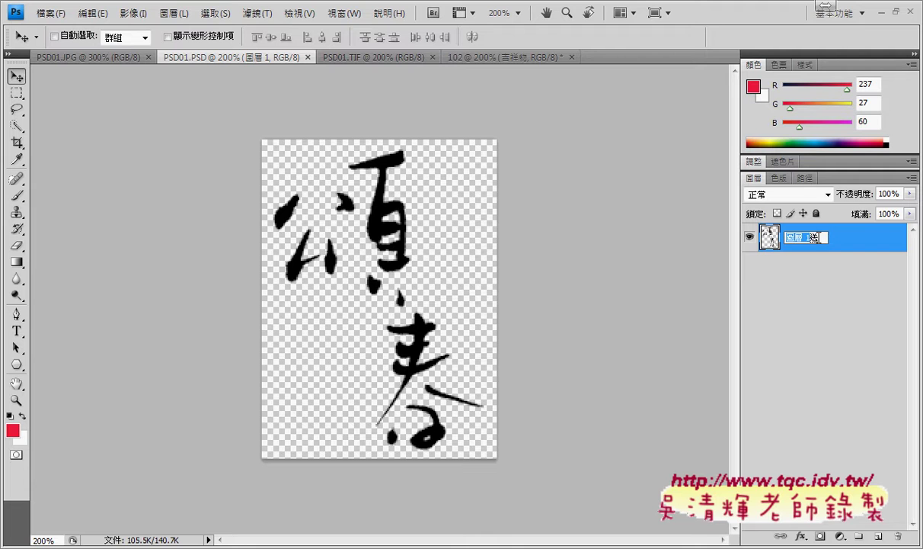
text(送)
key(Down)
key(Down)
key(Down)
key(Return)
text(揮)
key(BackSpace)
text(黑)
key(Return)
- Duplicate the 頌春-黑 layer as 頌春-白 and keep 頌春-白 active
right_click(818, 242)
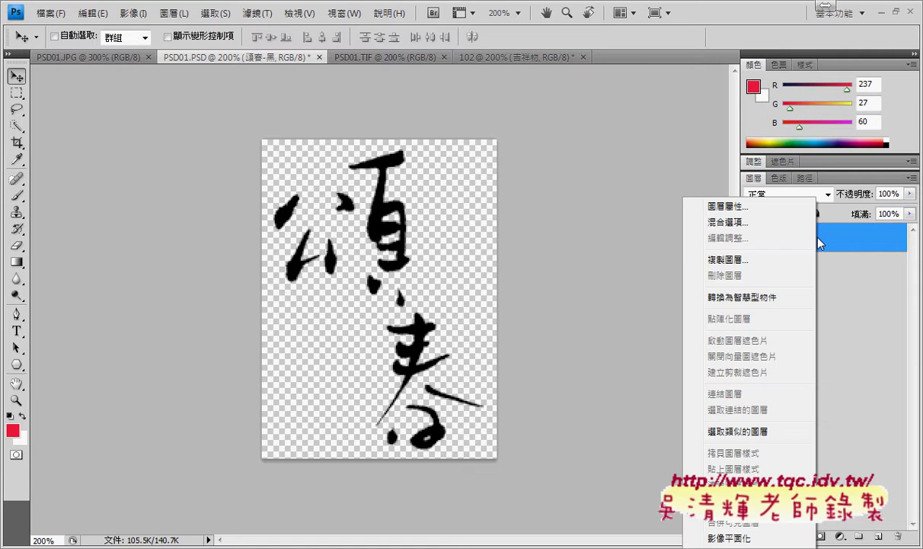
click(793, 267)
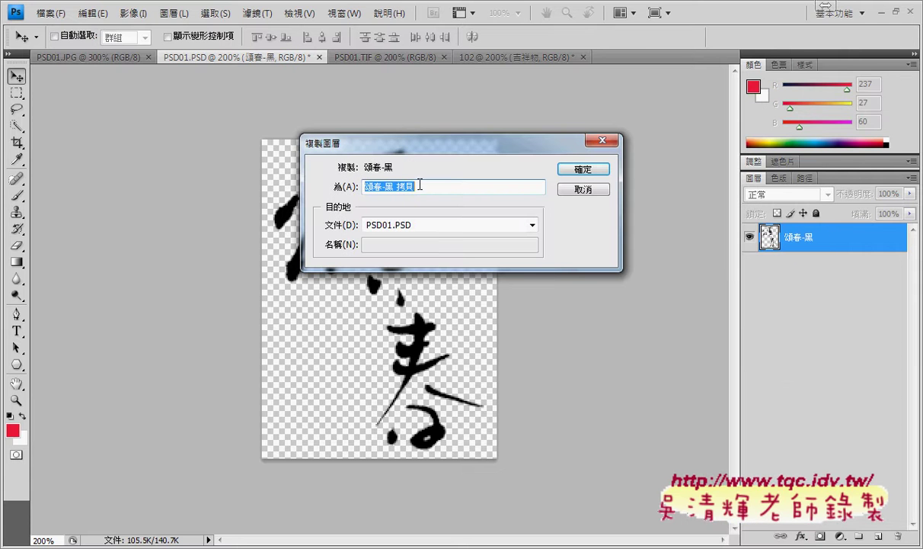
drag(385, 186, 442, 186)
text(白)
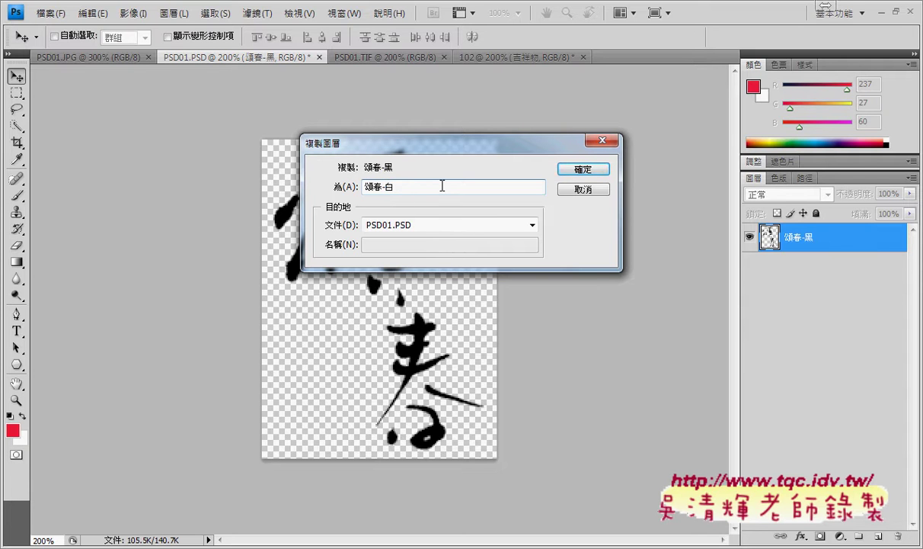
key(Return)
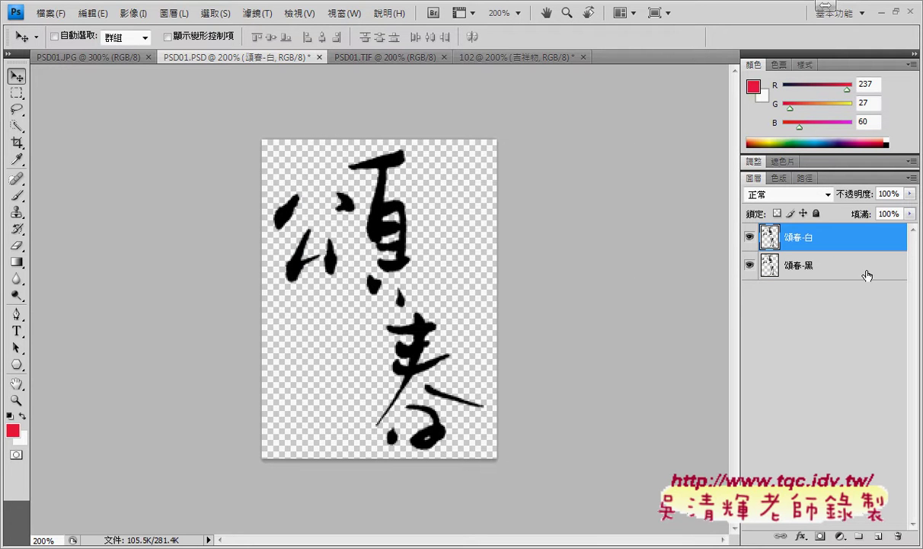
click(853, 262)
click(838, 241)
- Quick-select the transparent area around the calligraphy and invert the selection onto the strokes
click(17, 126)
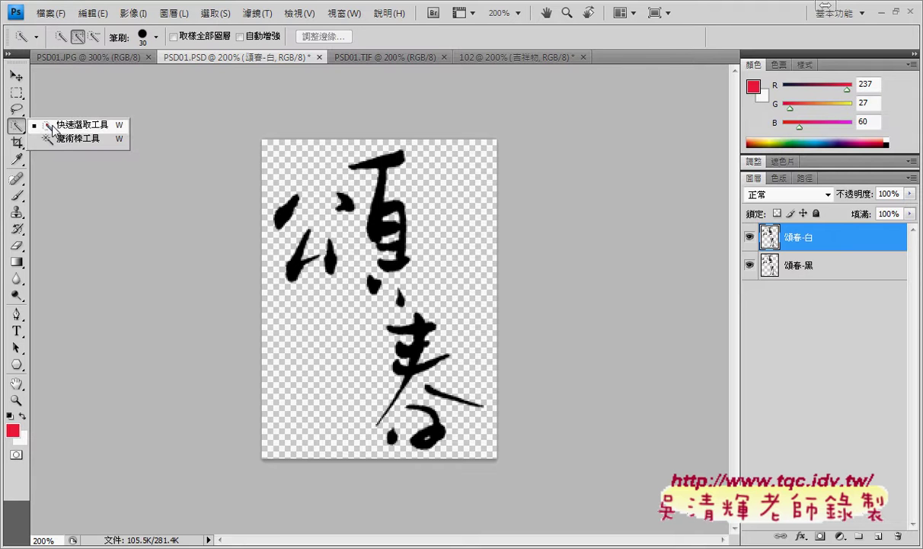
click(52, 124)
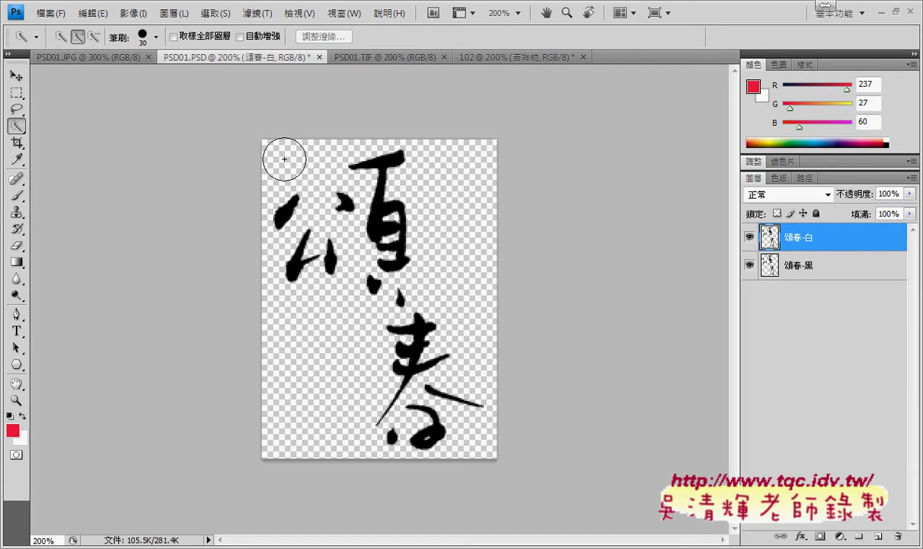
mouse_move(284, 159)
mouse_down()
mouse_move(356, 160)
mouse_move(472, 219)
mouse_up()
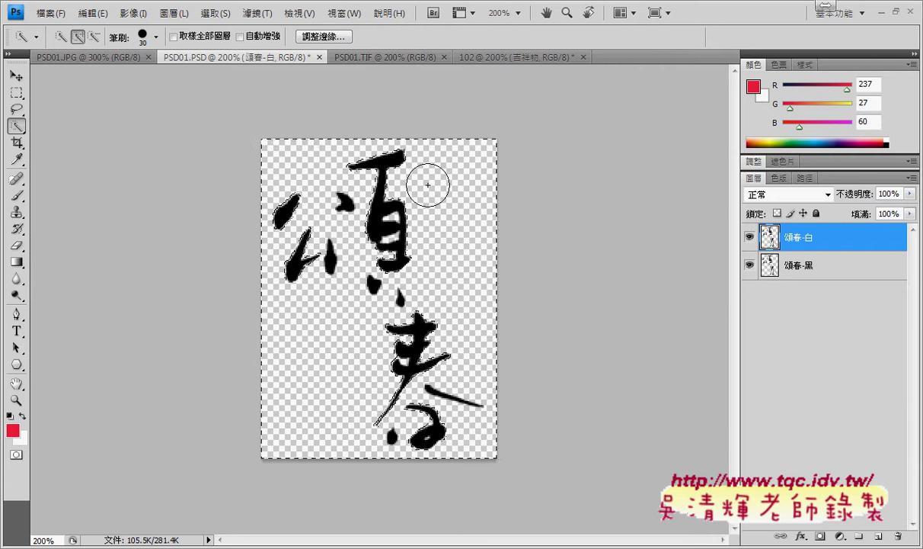
click(210, 14)
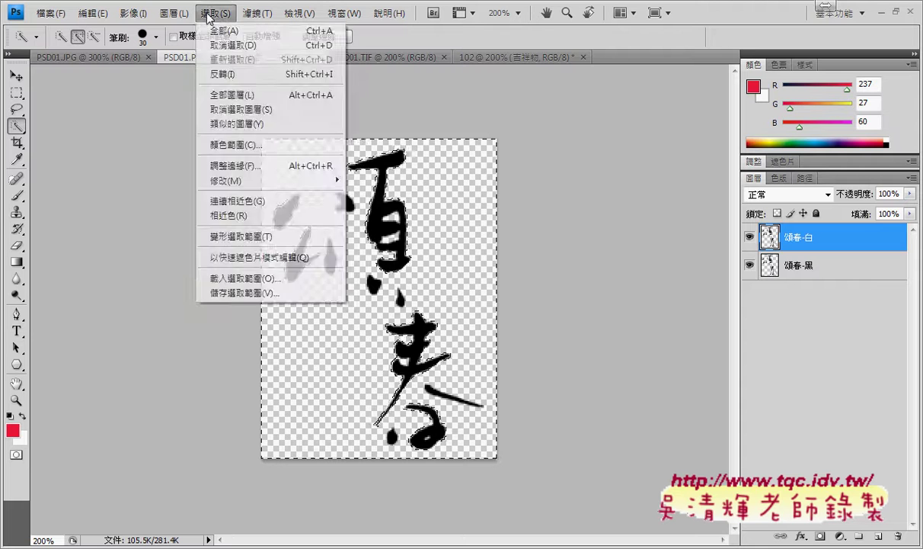
click(227, 74)
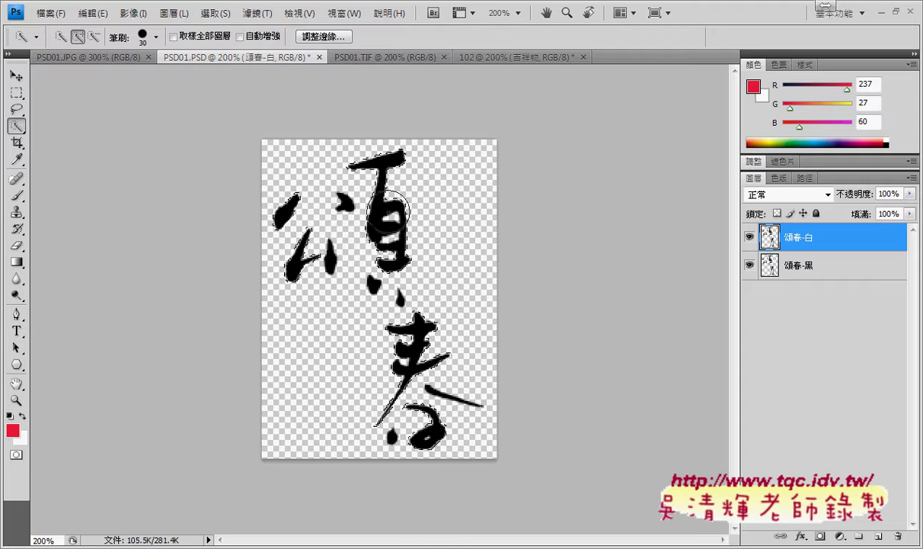
key(ctrl+plus)
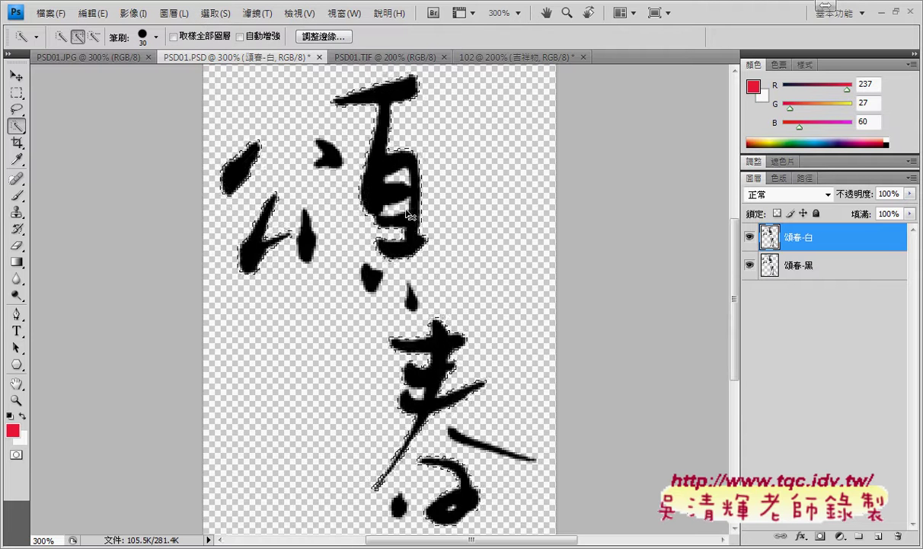
- Switch to the Magic Wand in Add to selection mode and zoom in on the strokes
right_click(16, 126)
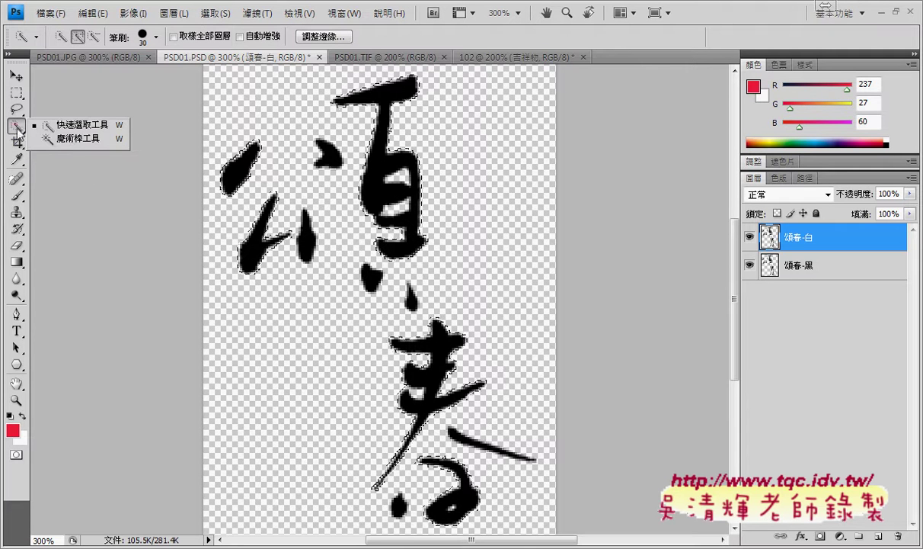
click(72, 139)
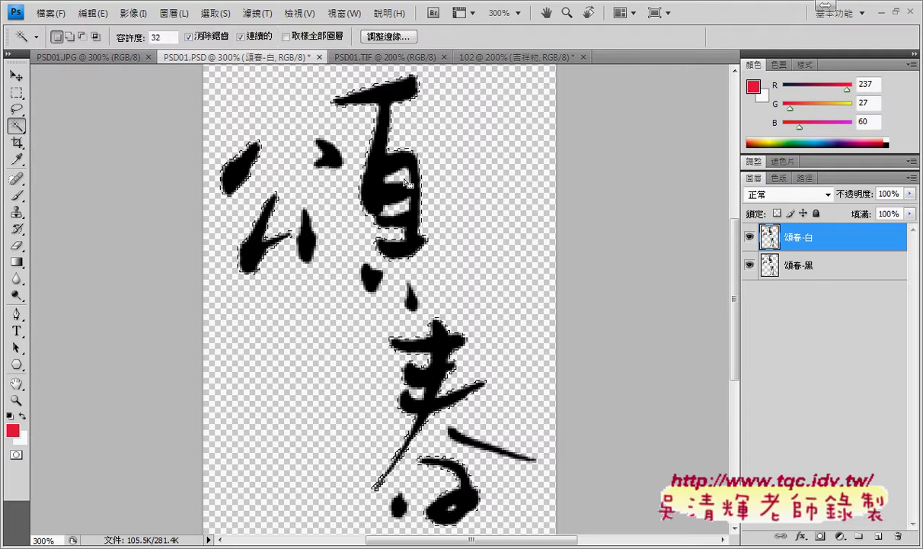
click(70, 38)
key(ctrl+d)
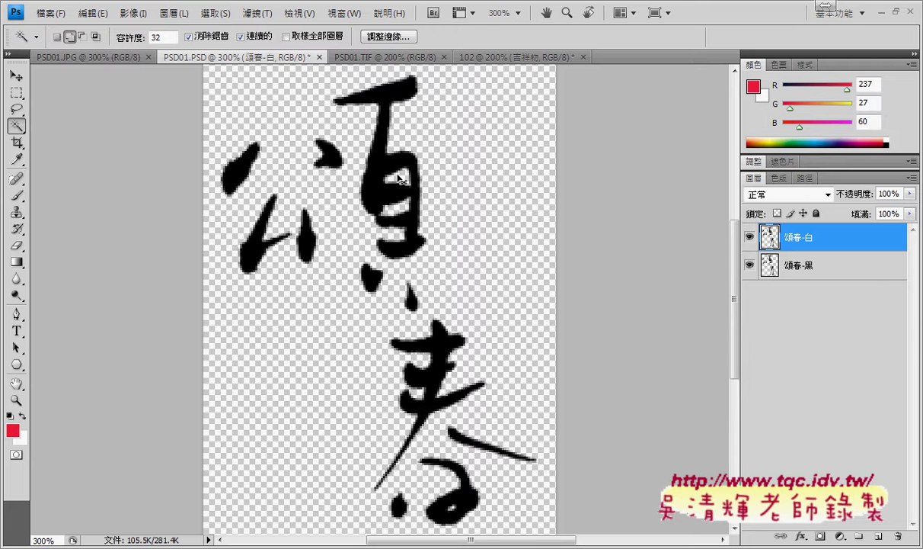
click(401, 180)
key(ctrl+plus)
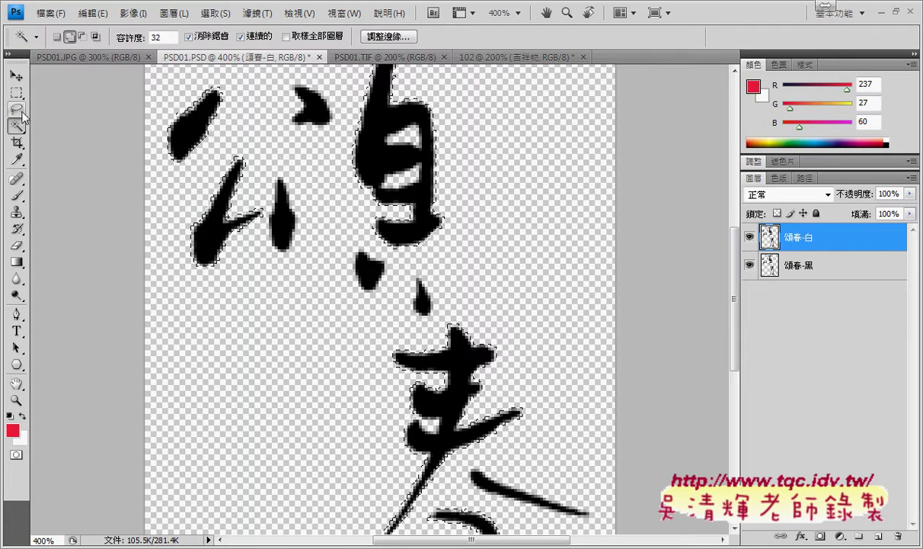
click(23, 116)
- Lasso-outline the small gaps inside the 頌春 strokes
click(67, 104)
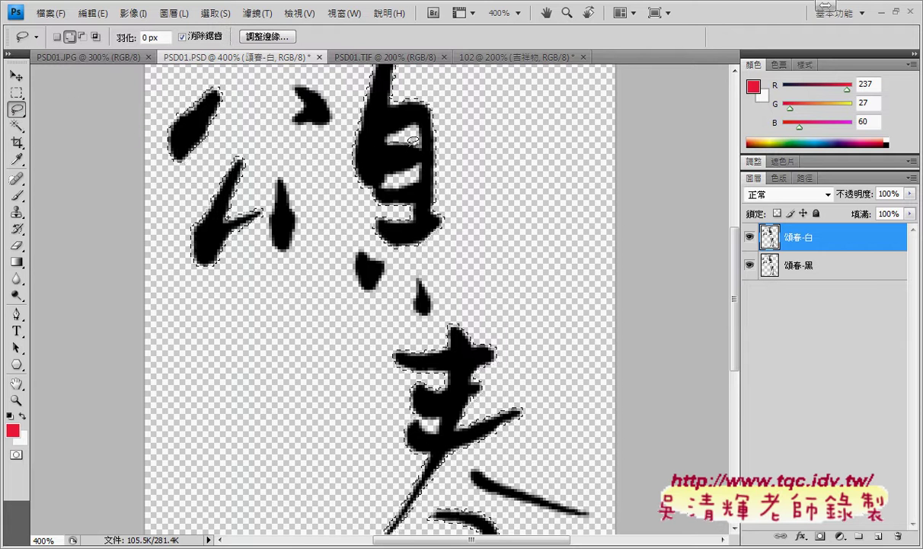
drag(412, 140, 375, 126)
mouse_move(393, 177)
mouse_down()
mouse_move(420, 160)
mouse_move(369, 169)
mouse_up()
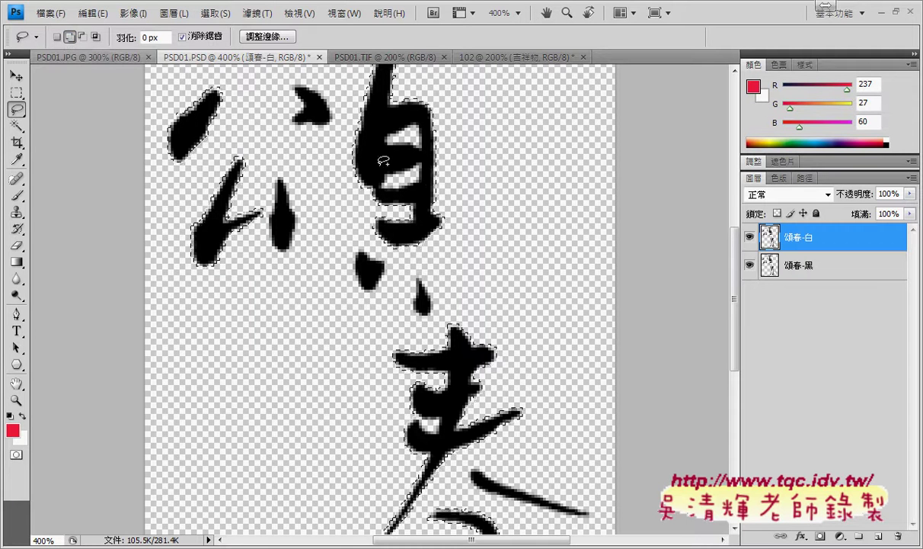
key(ctrl+plus)
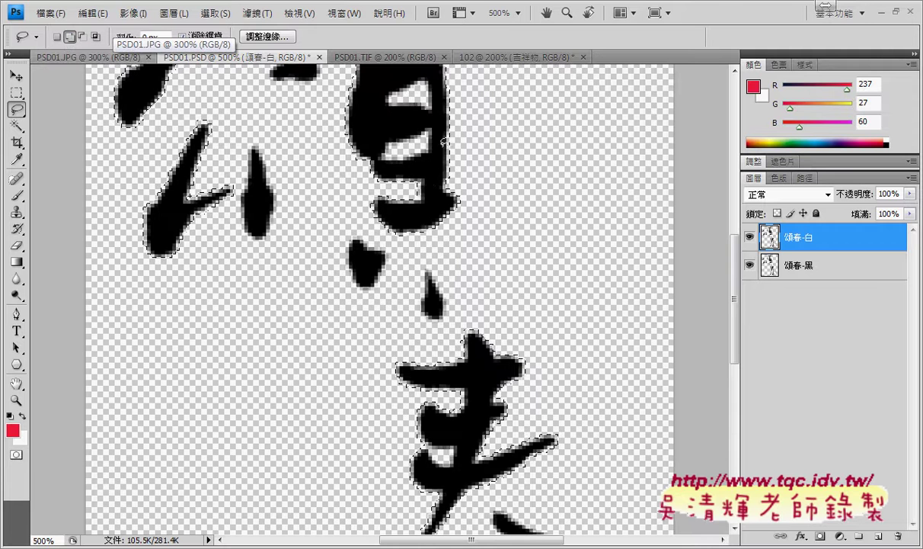
drag(349, 169, 390, 160)
drag(435, 140, 375, 153)
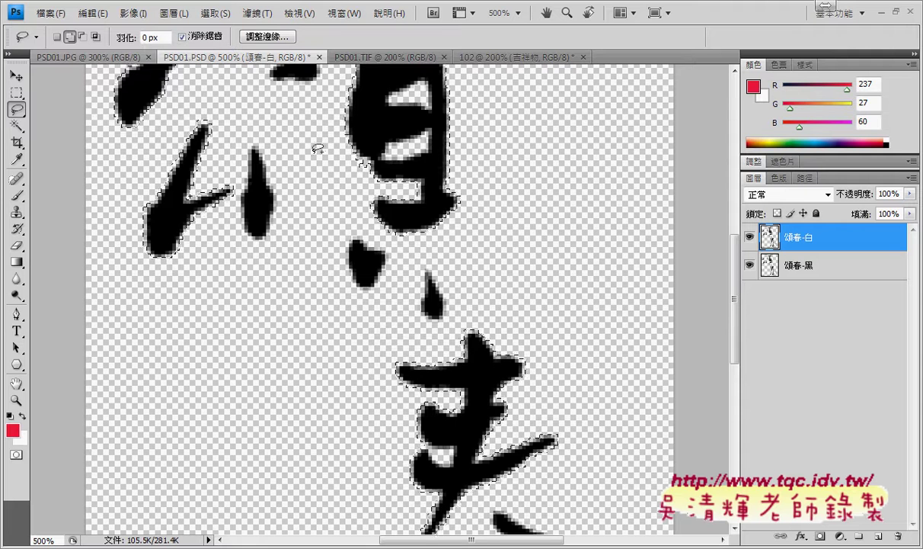
- Deselect the rough lasso selection around the calligraphy
scroll(436, 227, up, 3)
scroll(437, 227, up, 2)
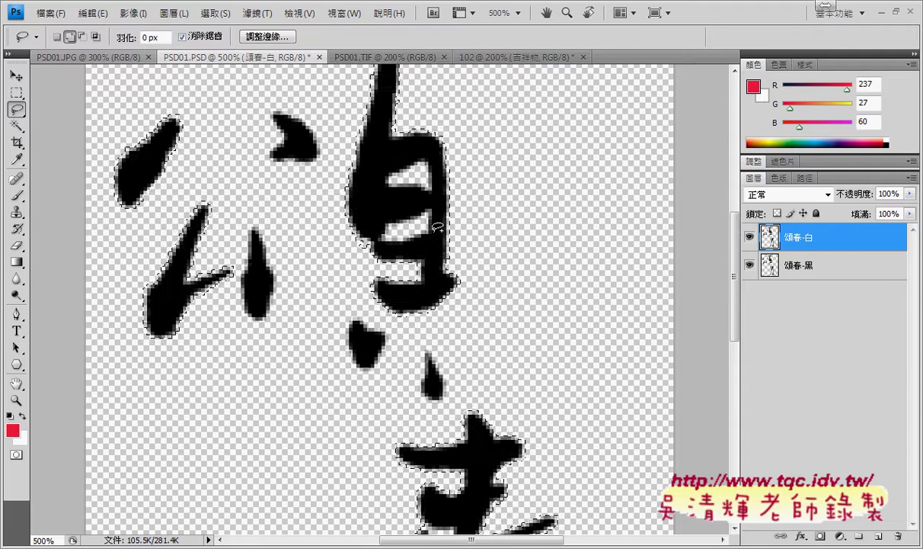
scroll(436, 227, up, 7)
scroll(437, 227, up, 3)
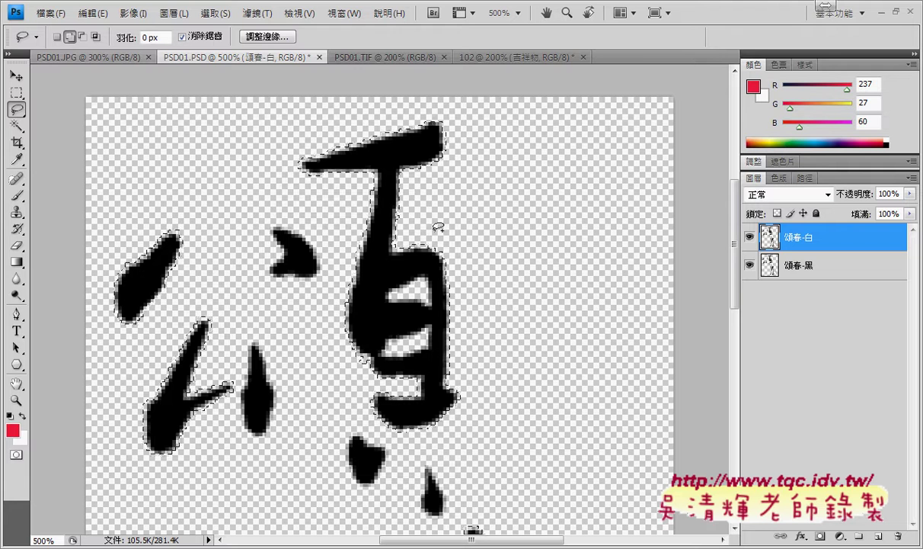
click(215, 13)
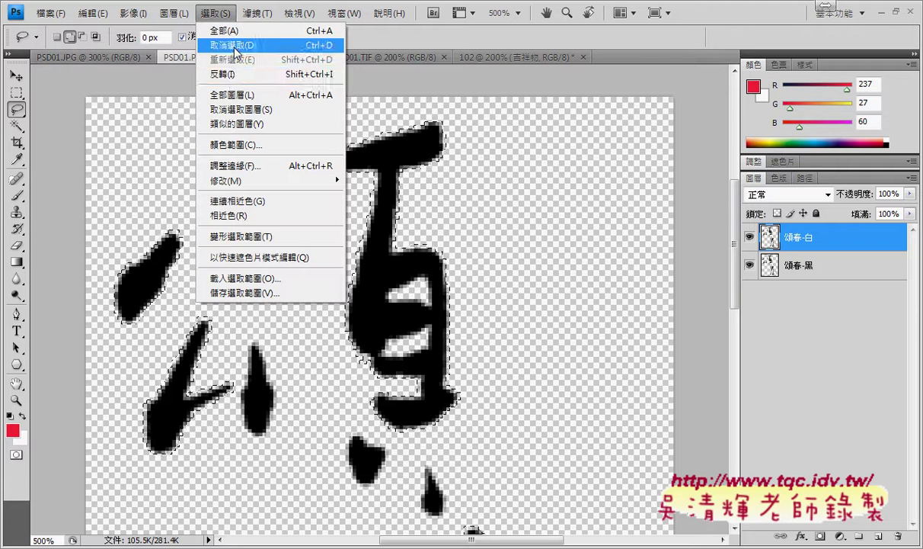
click(235, 45)
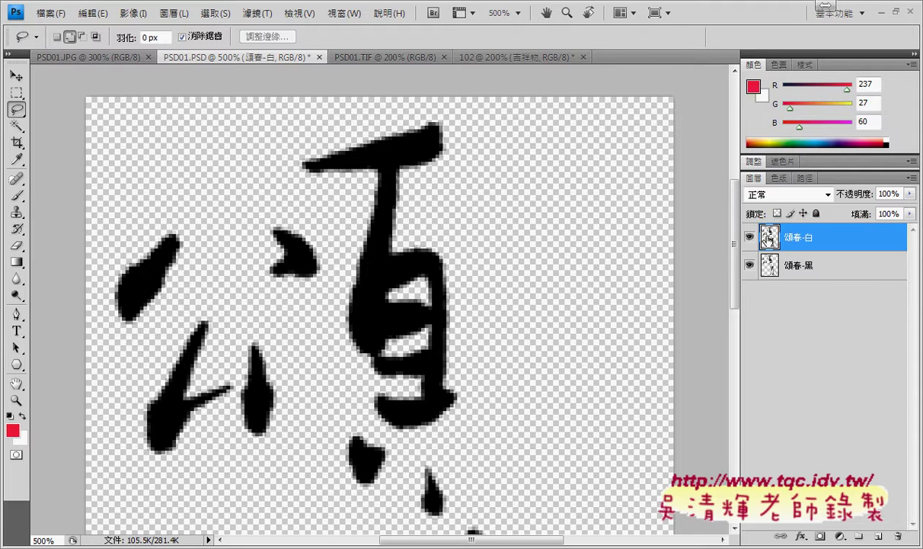
- Use Select Pixels on the 頌春-白 layer to select exactly its calligraphy strokes
right_click(771, 241)
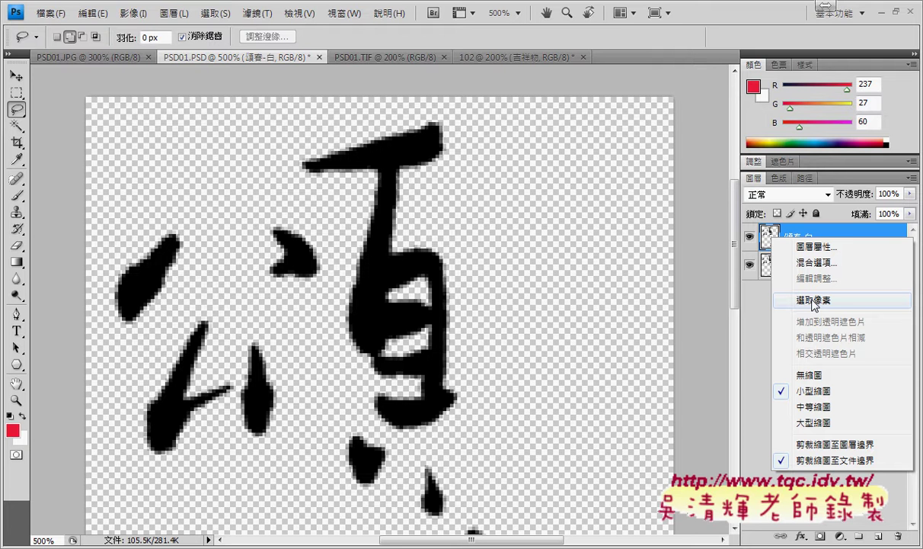
click(814, 301)
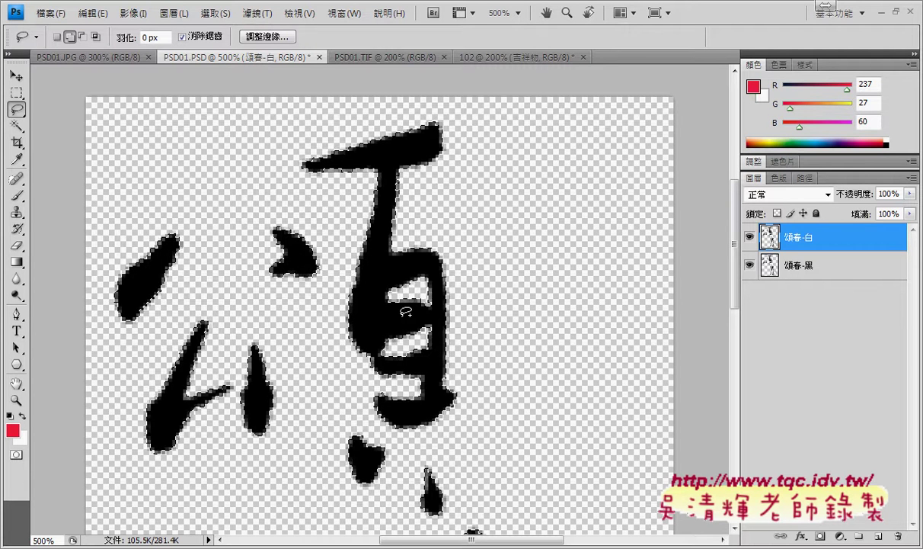
click(16, 126)
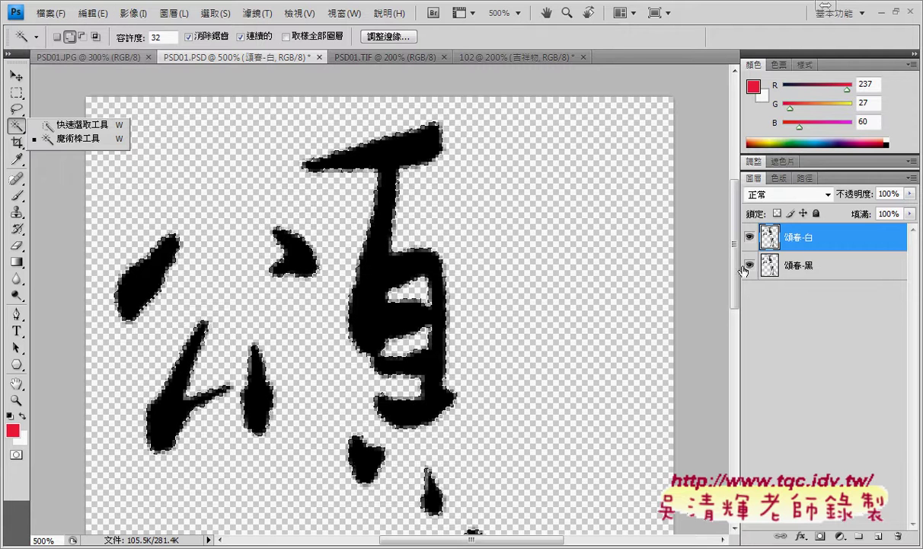
right_click(771, 242)
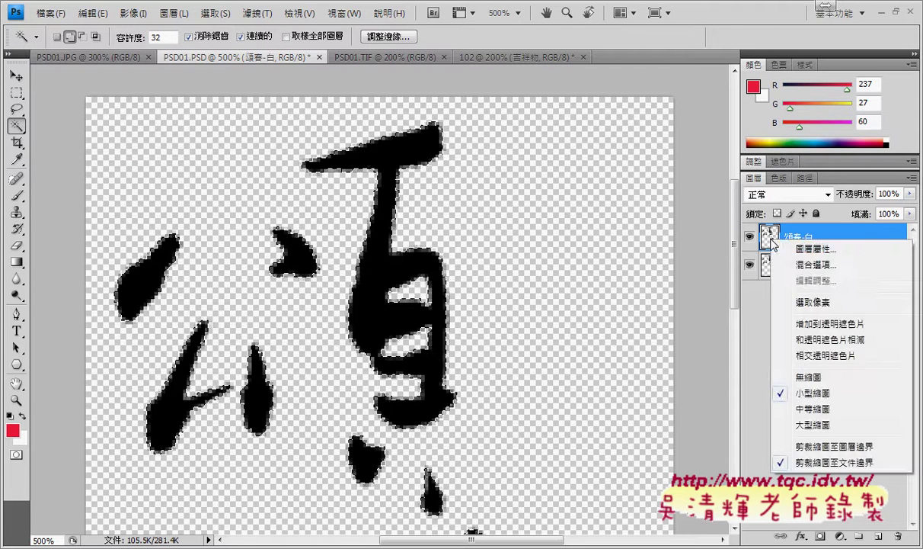
click(804, 303)
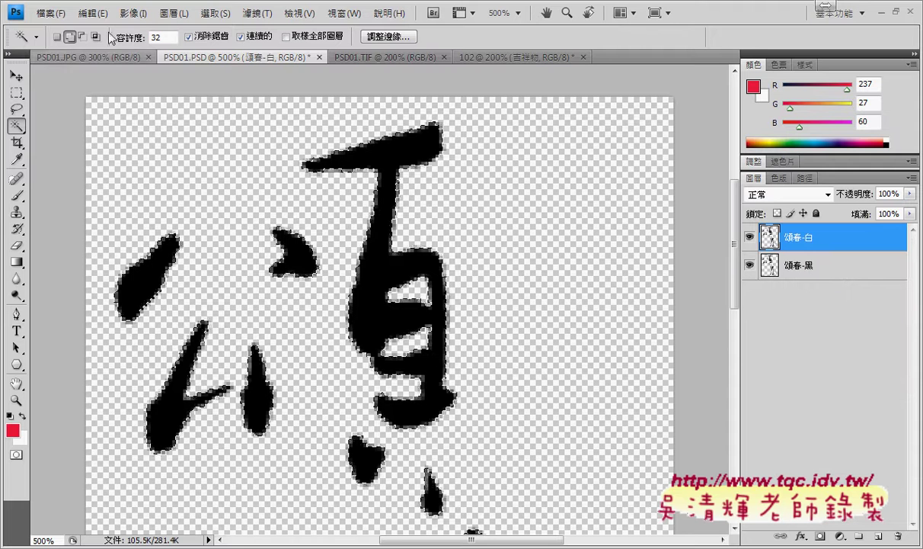
click(91, 14)
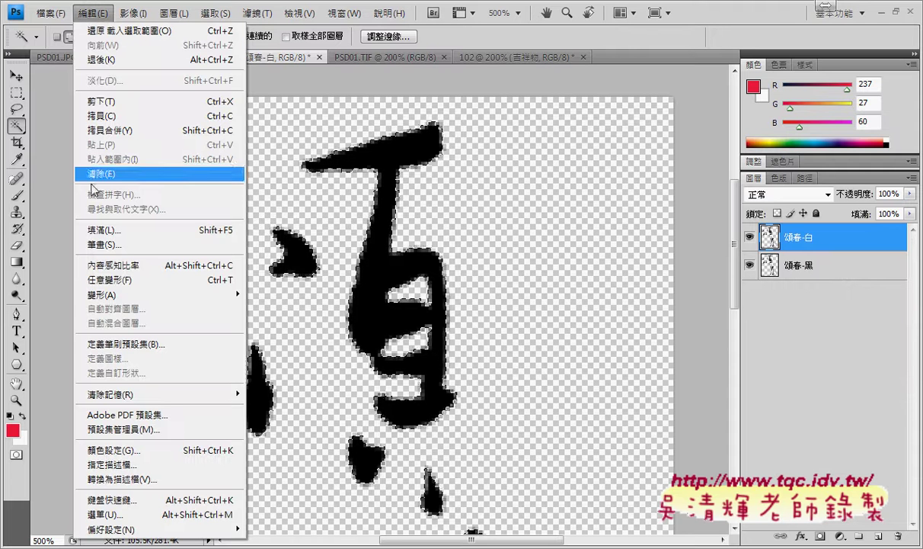
- Fill the selected calligraphy with White using Edit > Fill
click(99, 229)
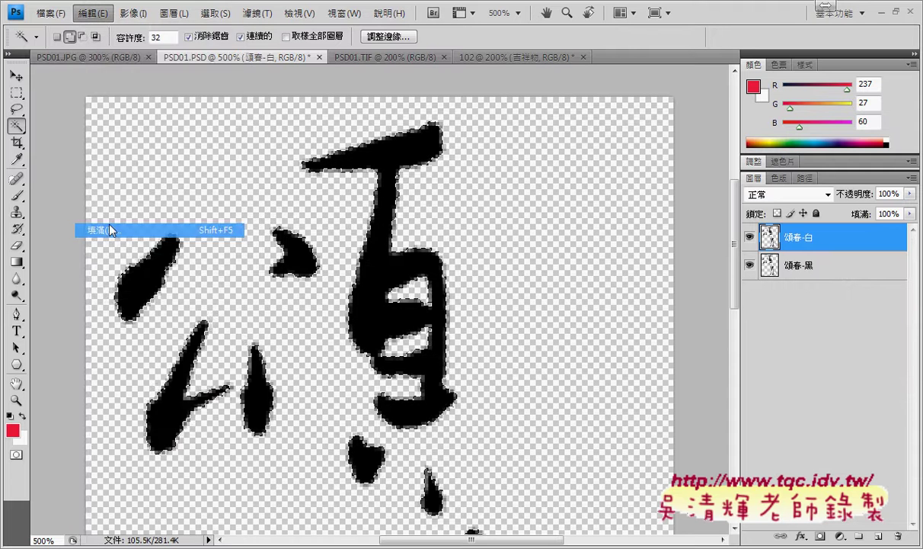
click(493, 226)
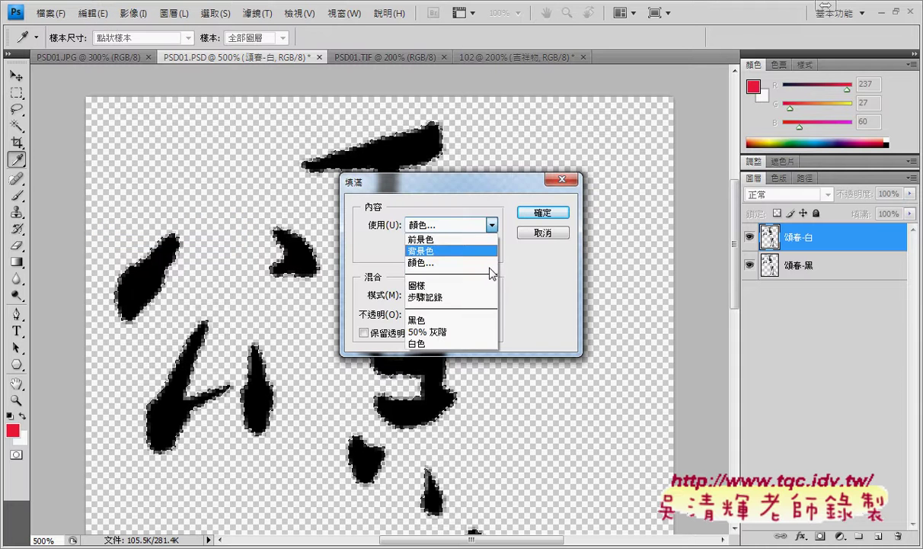
click(456, 324)
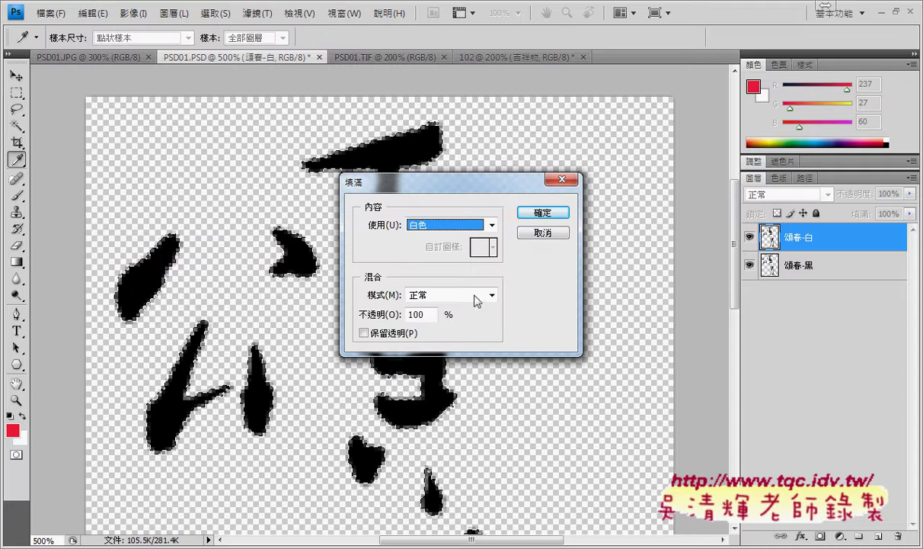
click(542, 214)
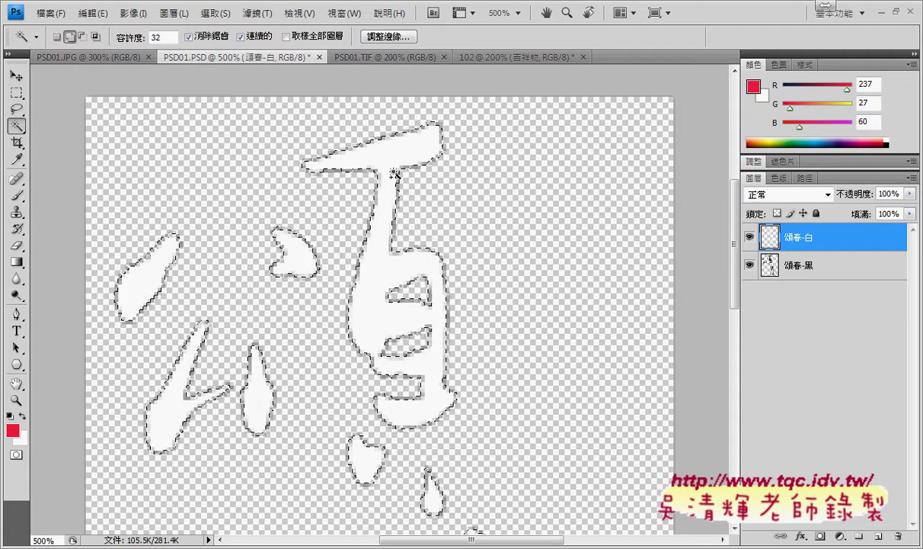
click(219, 13)
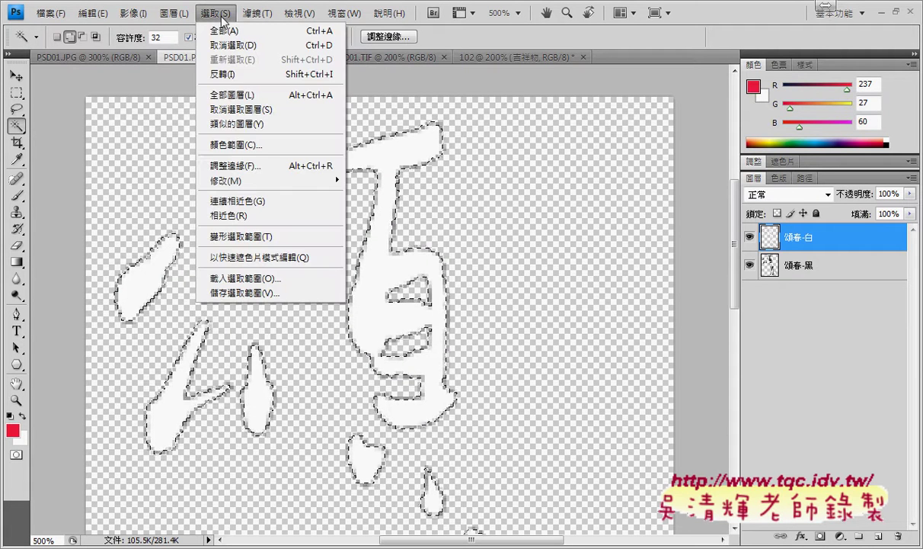
- Deselect, toggle 頌春-白 visibility to compare with the black copy, then view PSD01.TIF
click(230, 48)
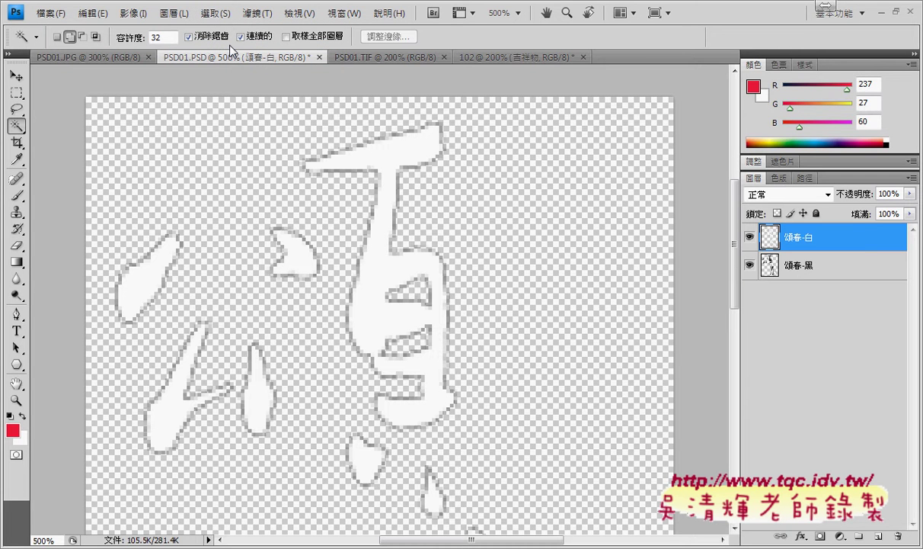
click(798, 271)
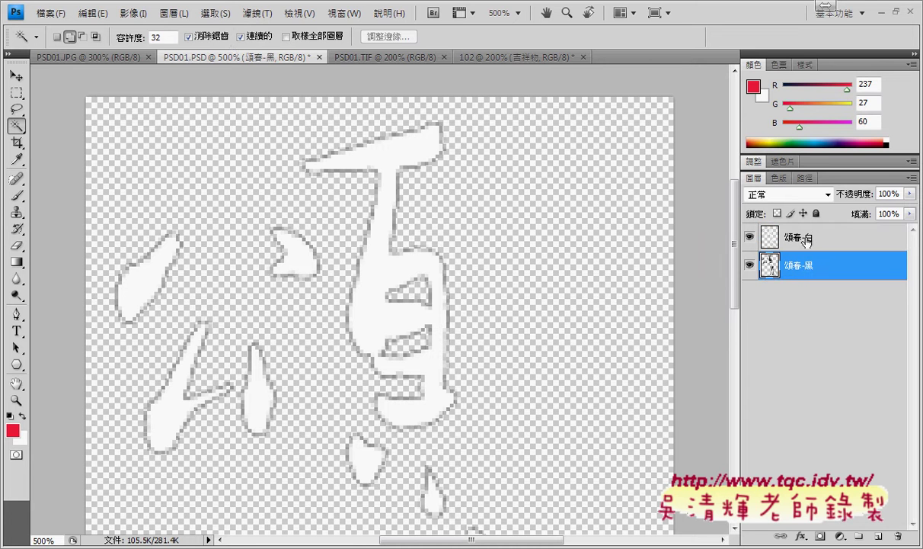
click(764, 231)
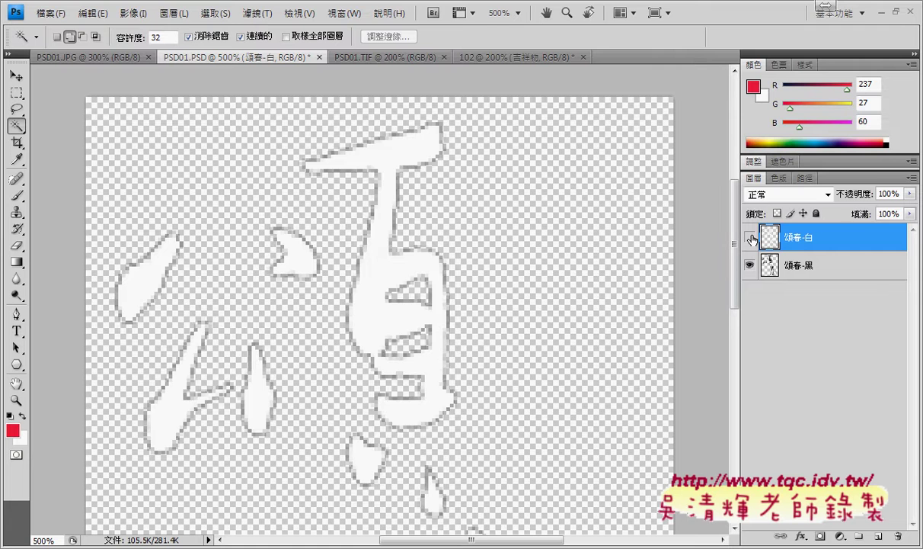
click(752, 239)
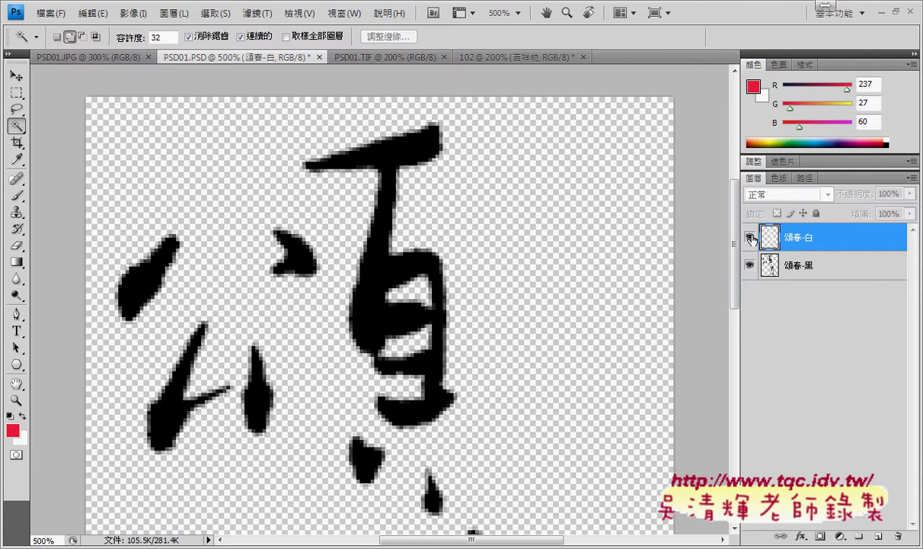
click(752, 239)
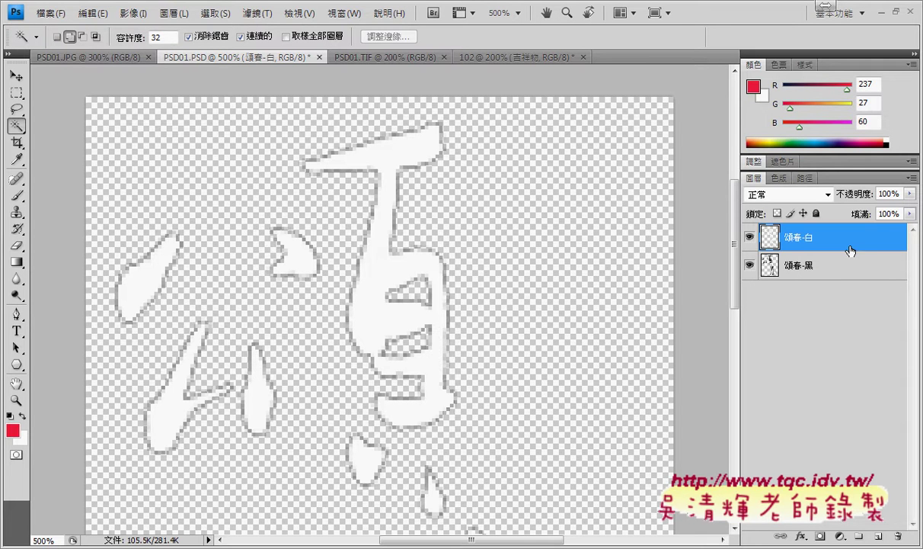
click(386, 58)
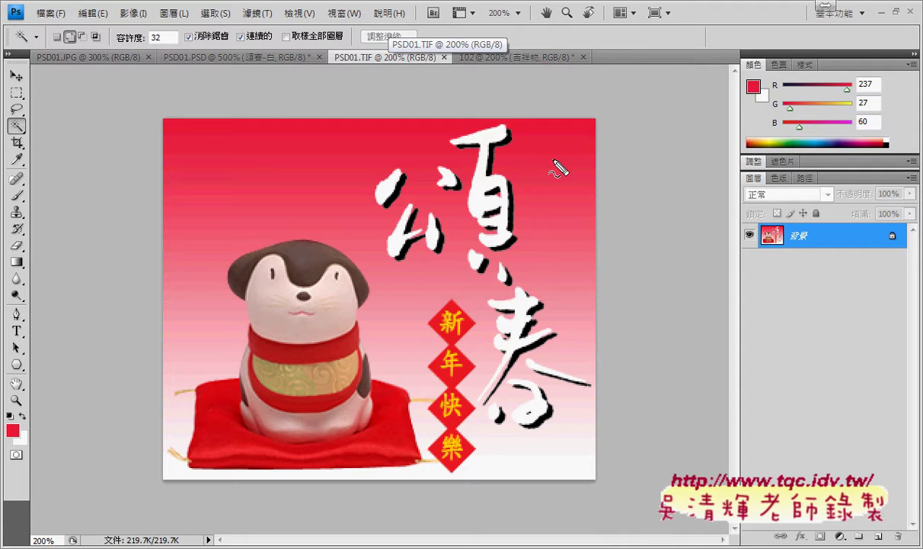
- Check the shadow direction on the PSD01.TIF reference card
mouse_move(569, 91)
mouse_down()
mouse_move(478, 87)
mouse_move(488, 99)
mouse_up()
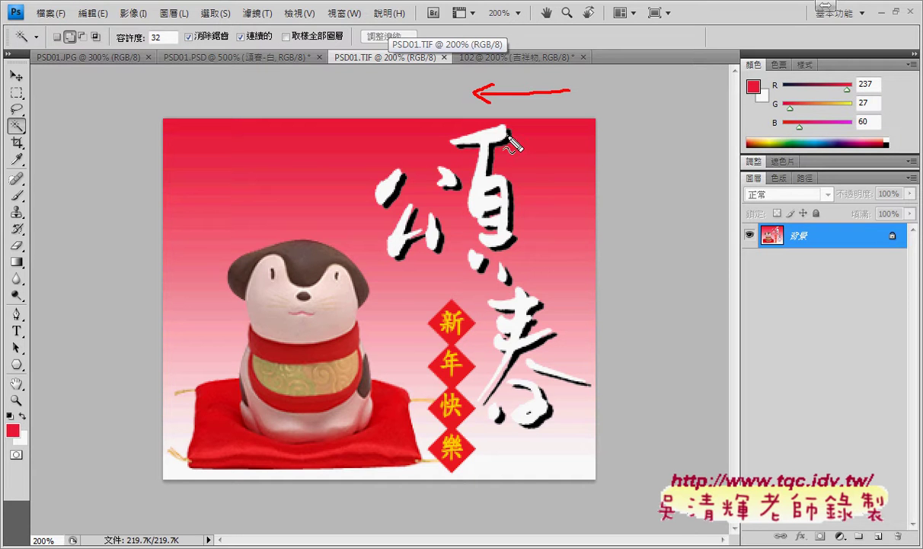
mouse_move(527, 79)
mouse_down()
mouse_move(527, 96)
mouse_move(524, 41)
mouse_up()
drag(517, 50, 533, 50)
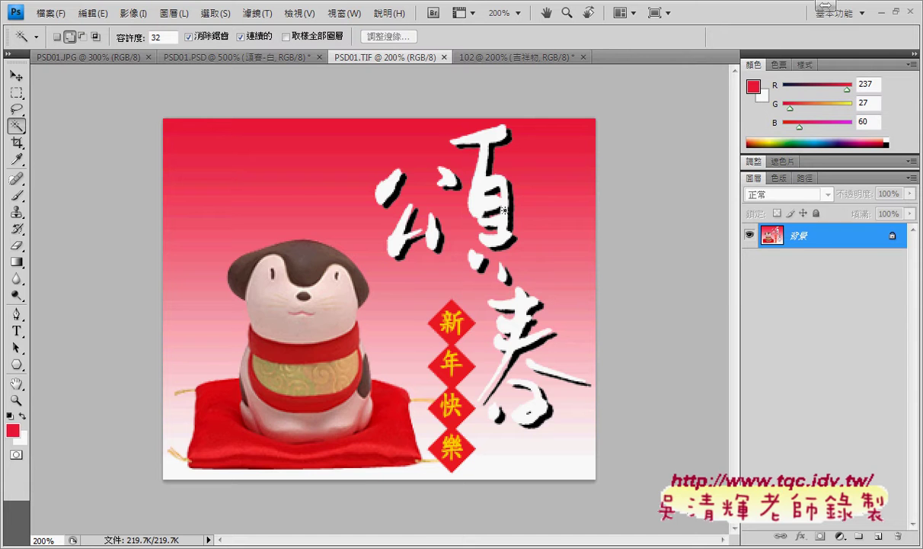
- In PSD01.PSD, drag the white 頌春 layer with the Move tool to trial shadow offsets
click(229, 59)
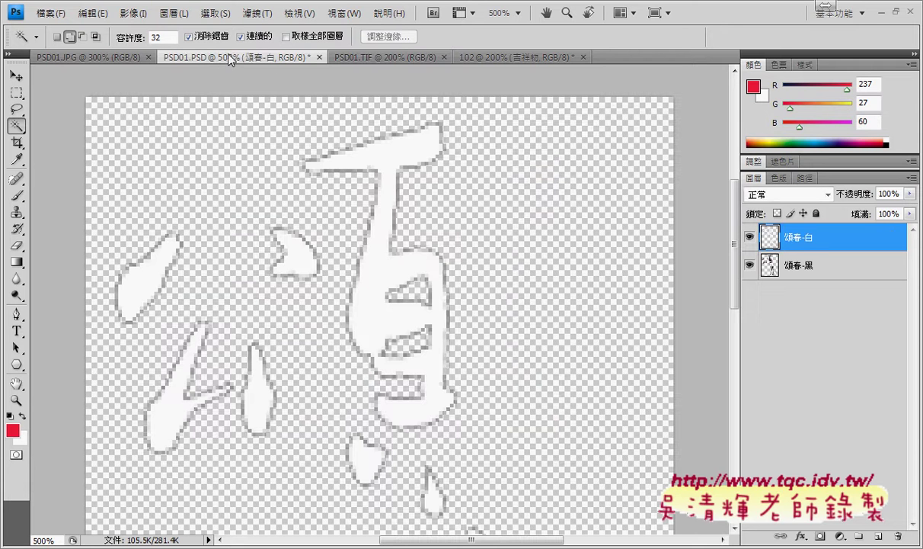
click(16, 77)
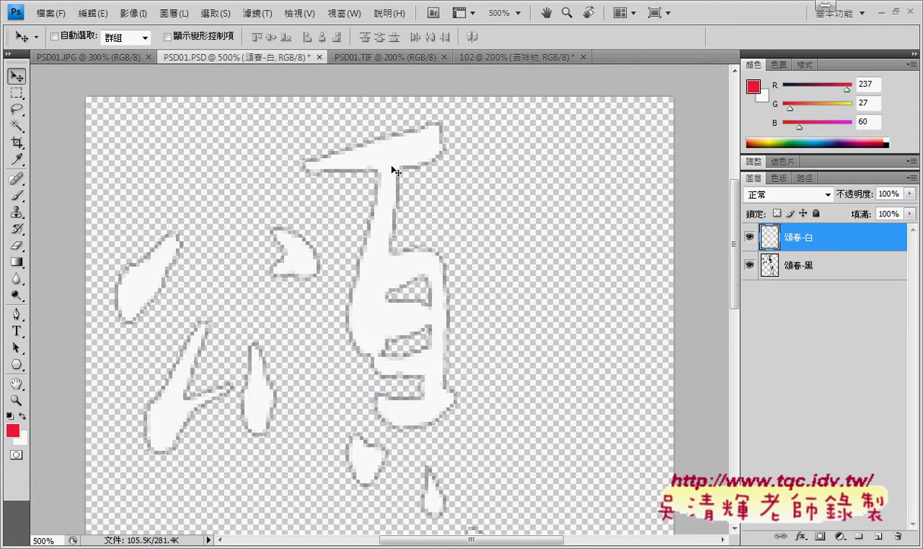
drag(391, 169, 380, 155)
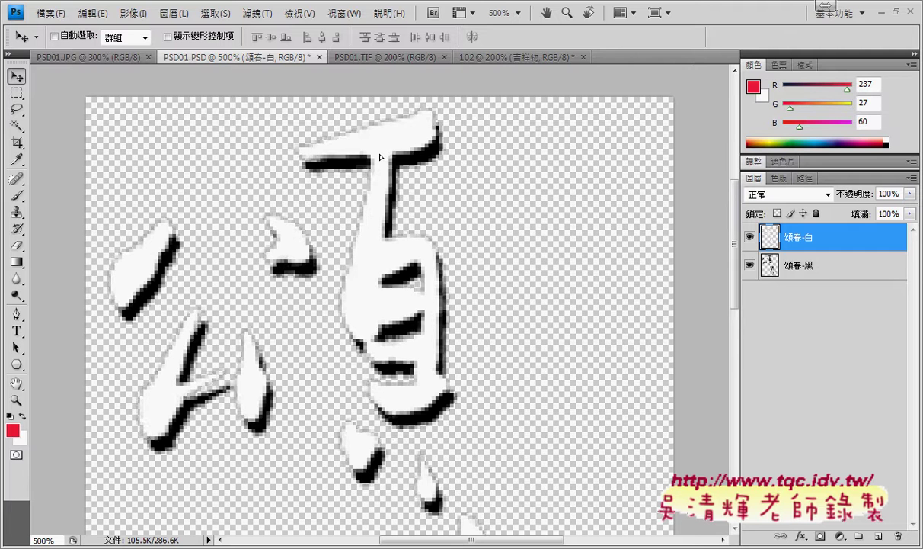
drag(383, 156, 382, 170)
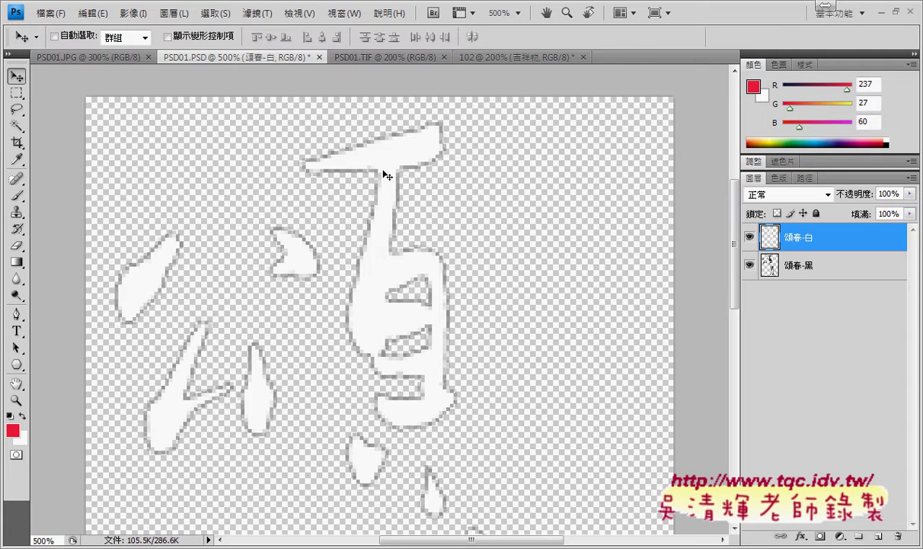
drag(387, 176, 381, 173)
drag(401, 162, 394, 155)
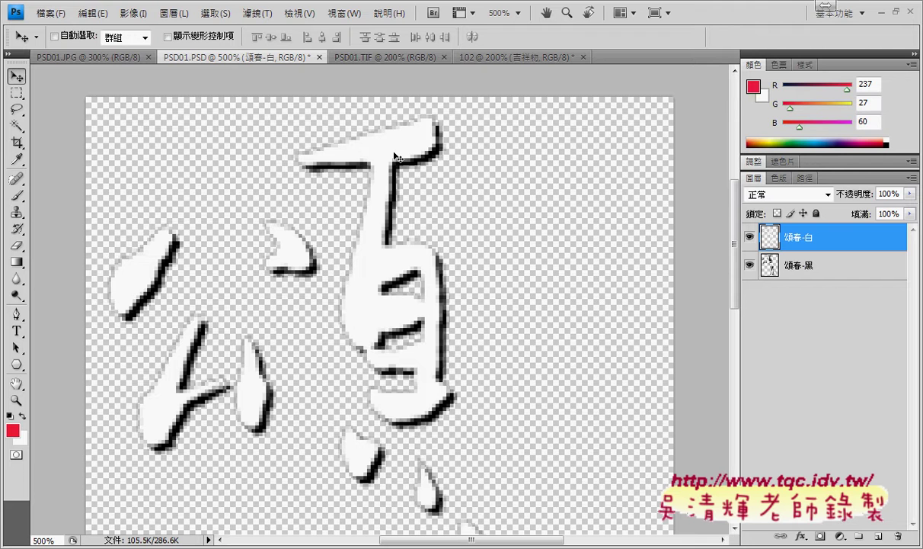
mouse_move(396, 157)
mouse_down()
mouse_move(393, 150)
mouse_move(404, 162)
mouse_up()
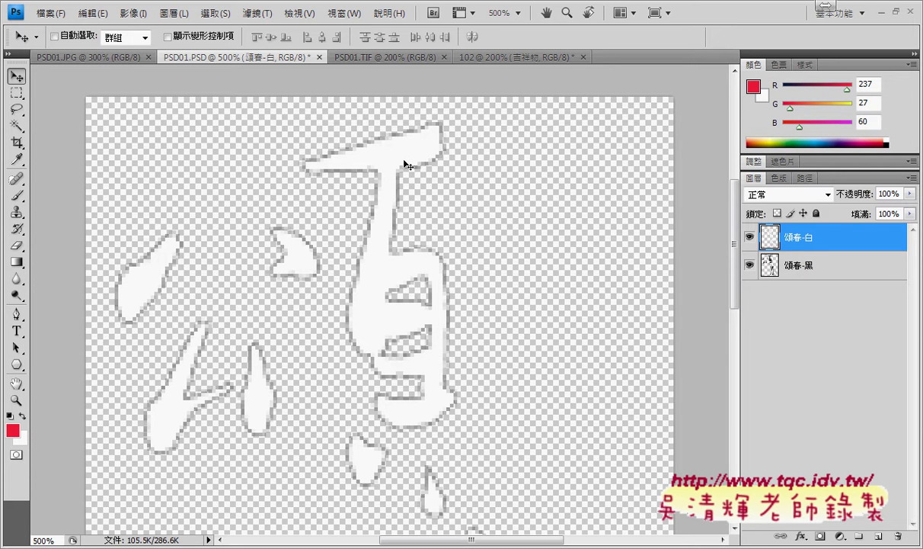
- Nudge the white 頌春 layer left and up with arrow keys, then zoom out to 200%
key(Left)
key(Up)
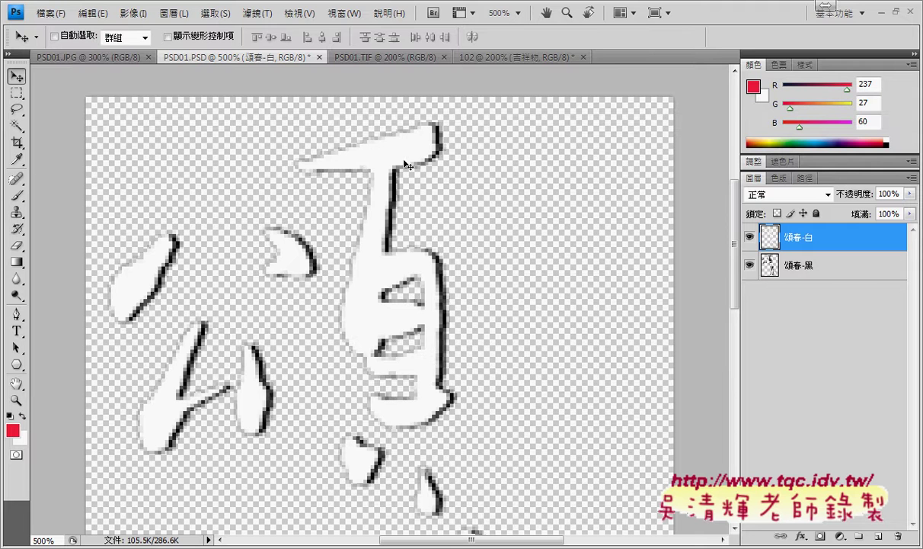
key(Left)
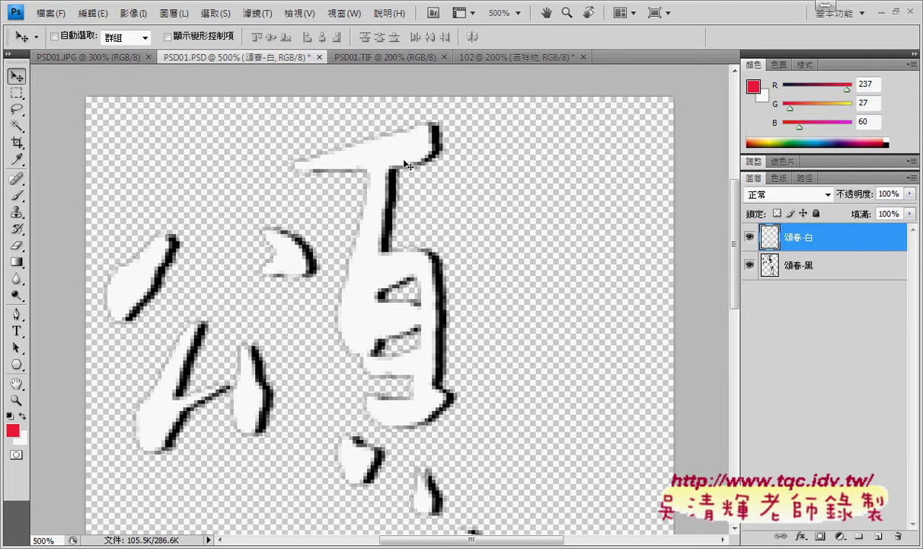
key(Up)
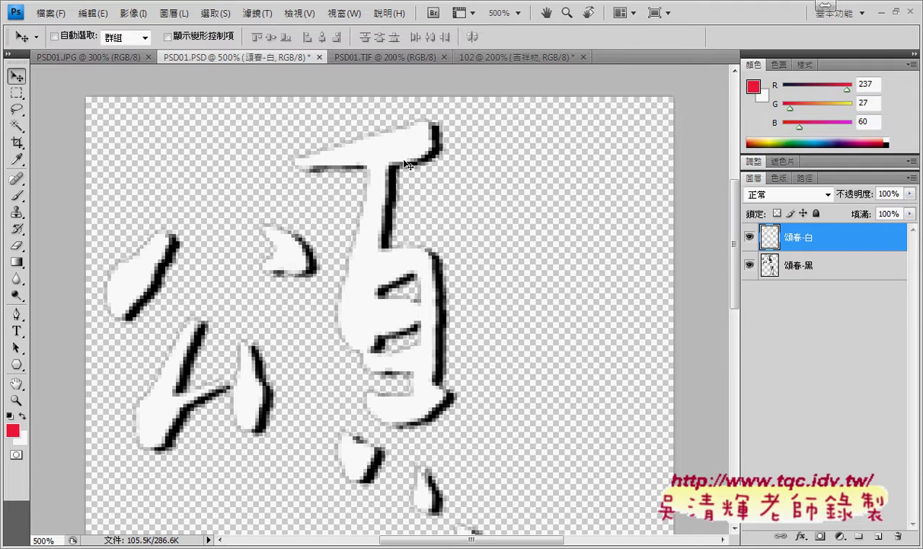
key(Up)
key(Up)
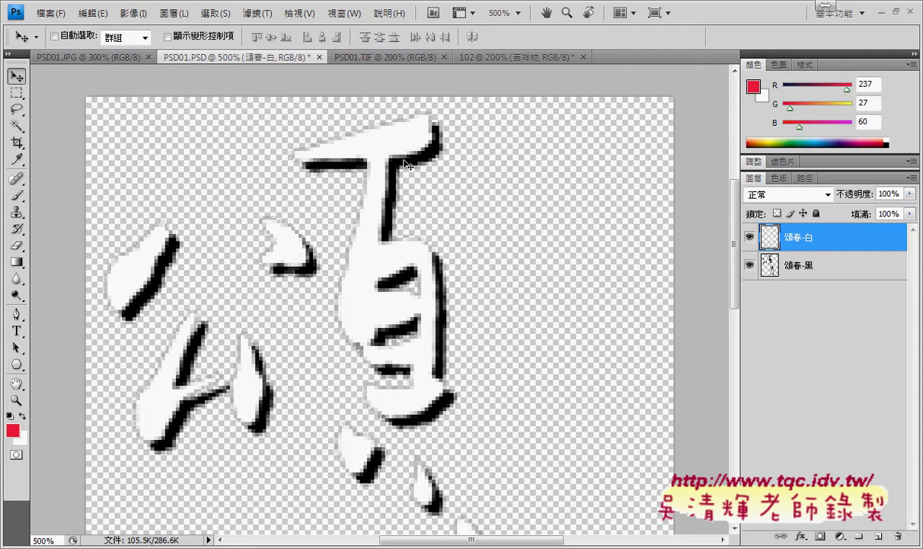
scroll(406, 164, down, 1)
scroll(406, 163, down, 1)
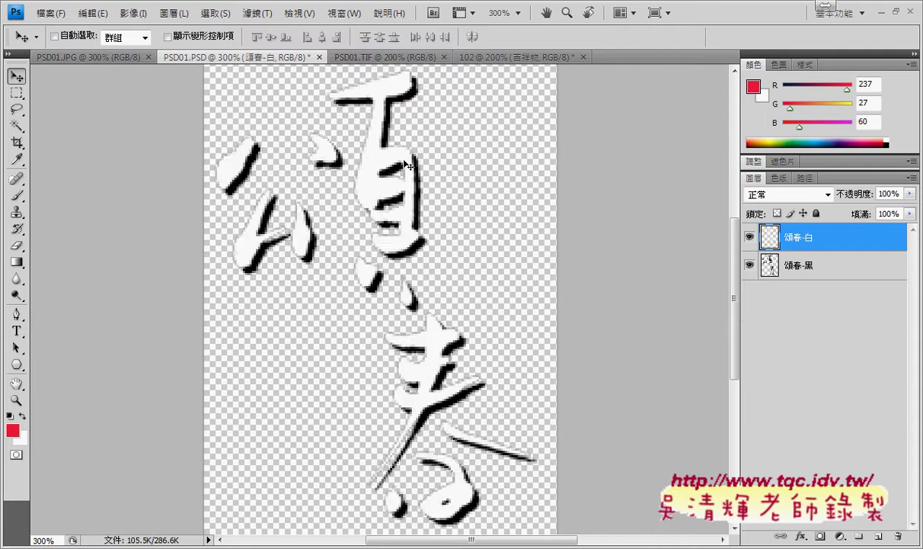
scroll(406, 164, down, 1)
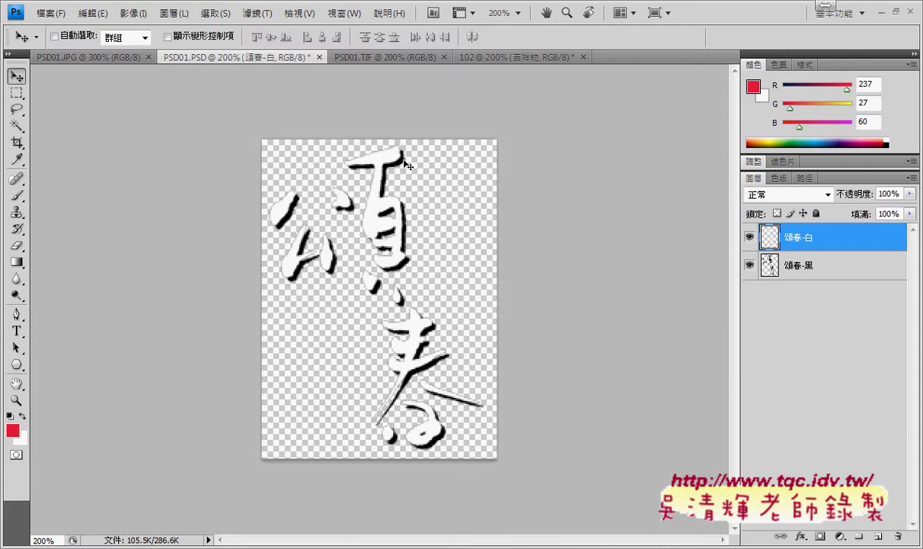
click(397, 56)
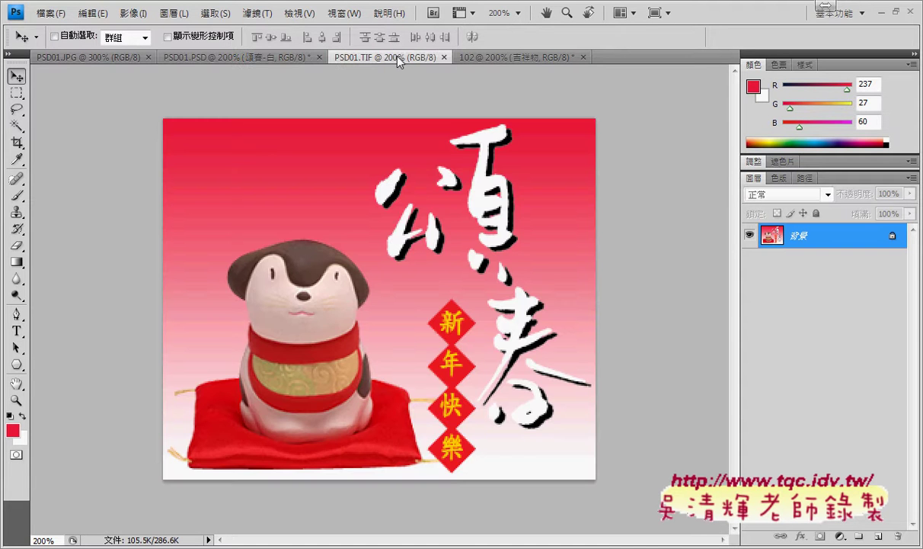
click(255, 58)
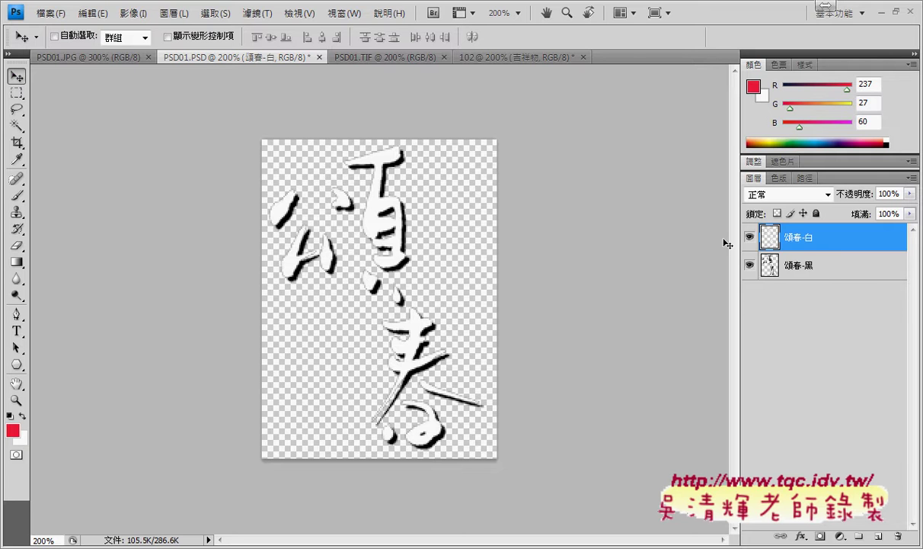
click(500, 57)
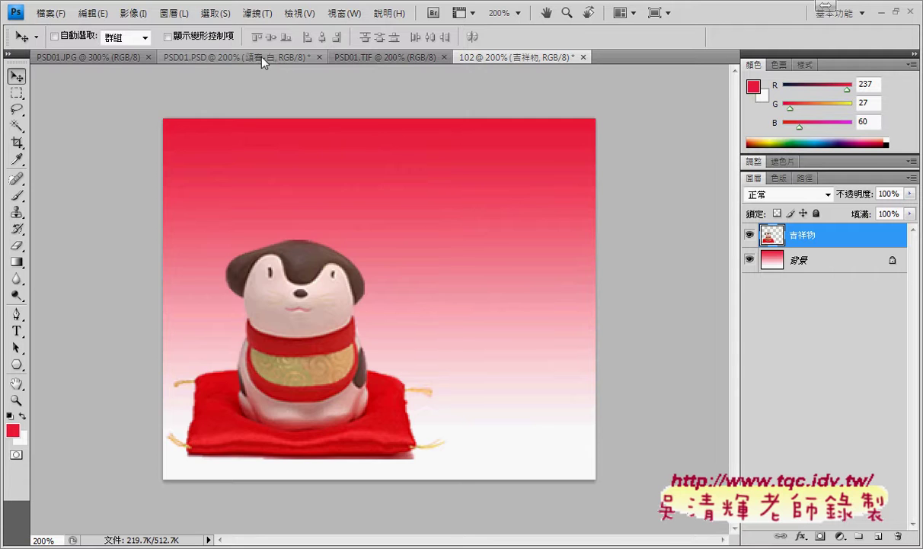
click(274, 61)
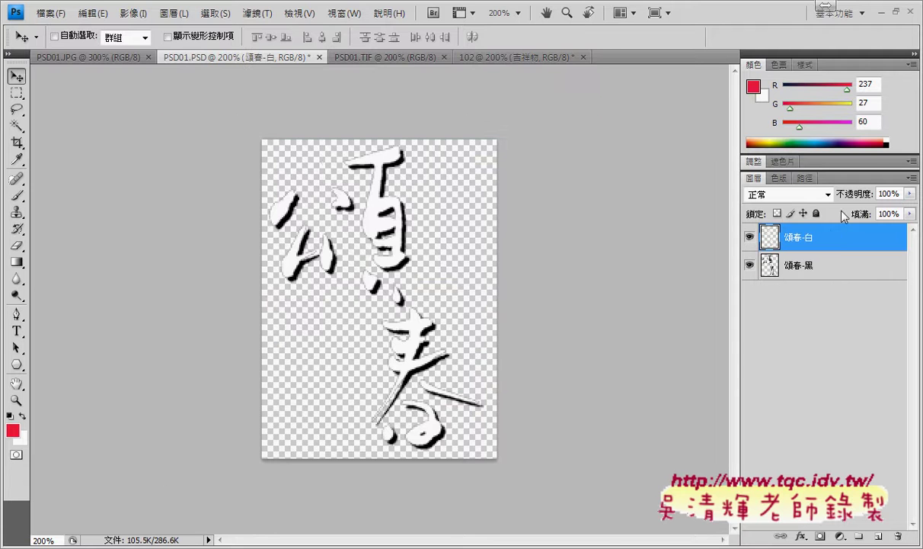
- Link the 頌春-白 and 頌春-黑 layers together with 連結圖層
shift+click(829, 271)
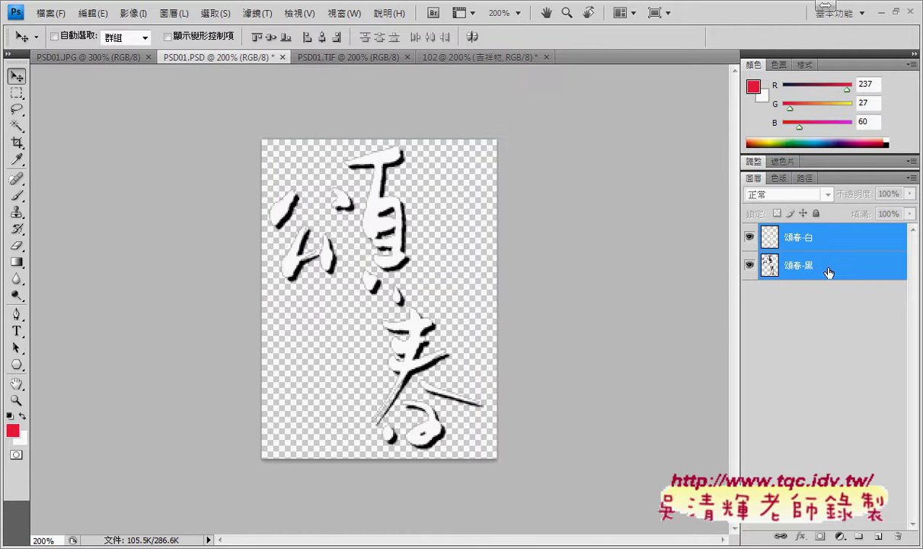
right_click(814, 246)
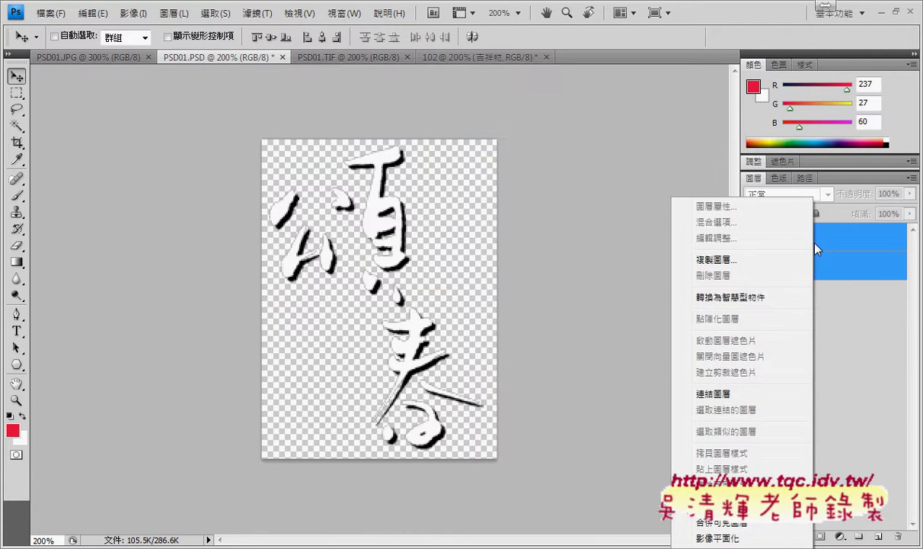
click(764, 400)
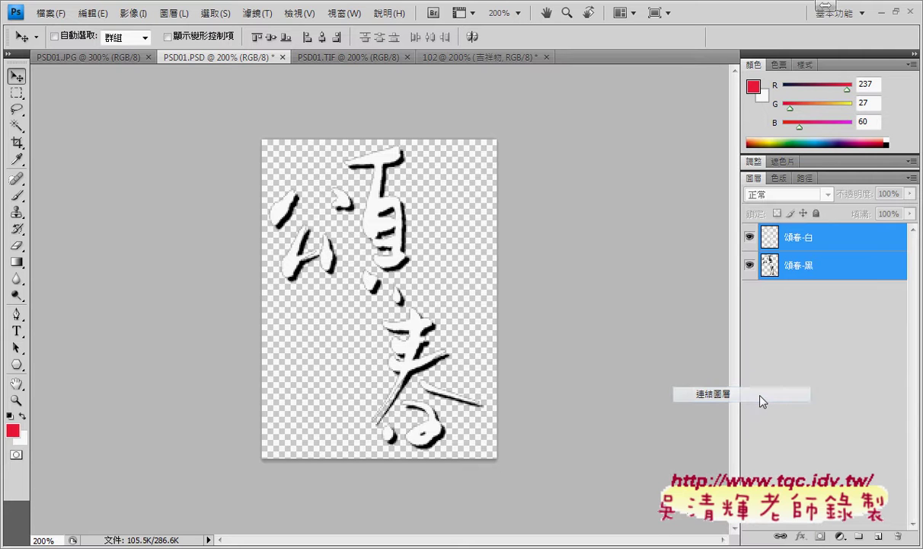
- Duplicate both linked 頌春 layers into the 102 document with 複製圖層
right_click(826, 242)
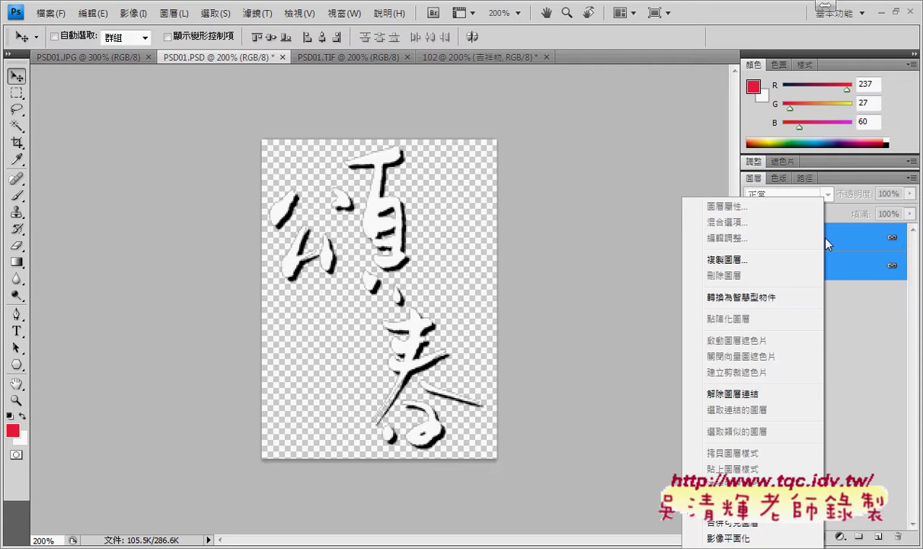
click(780, 262)
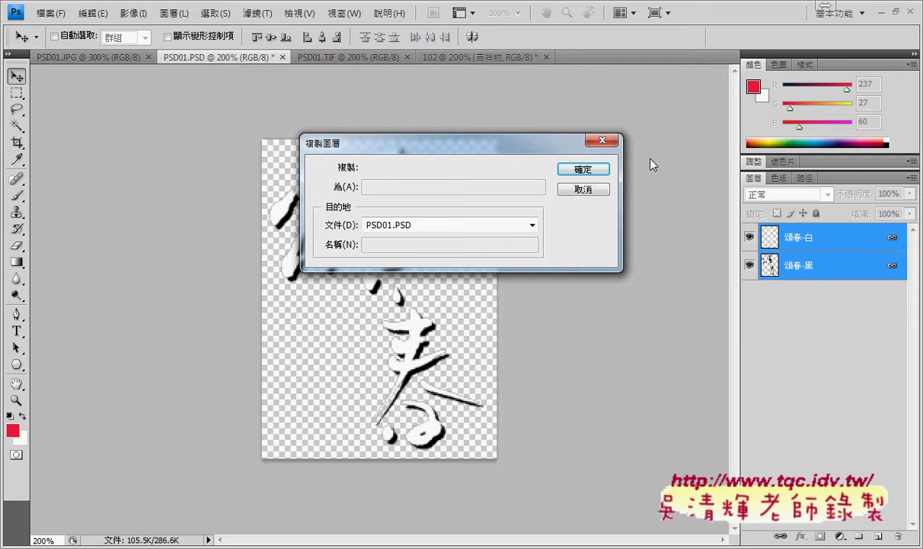
click(458, 226)
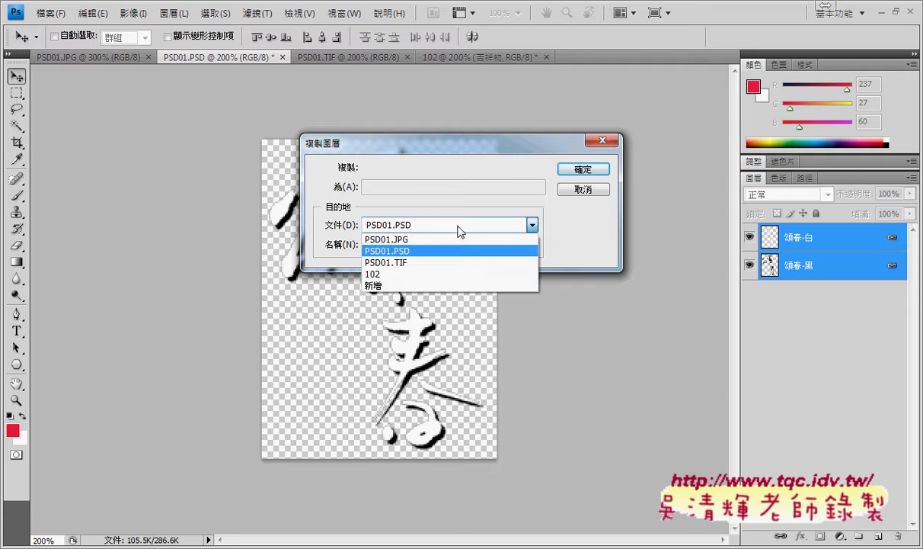
click(458, 273)
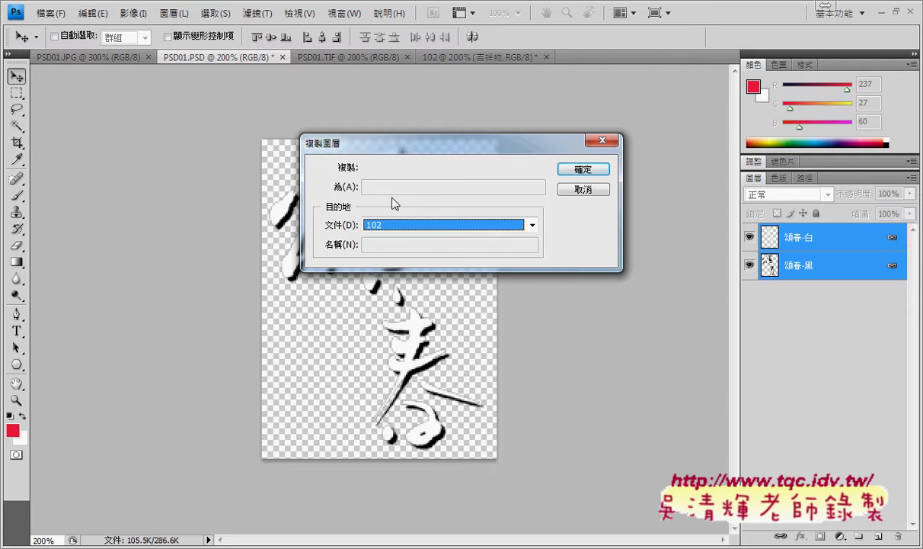
click(583, 171)
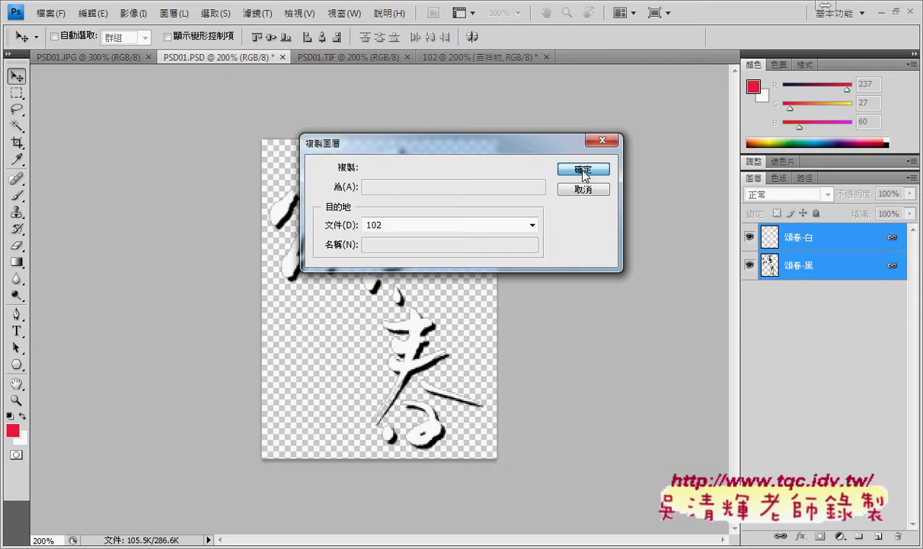
click(584, 171)
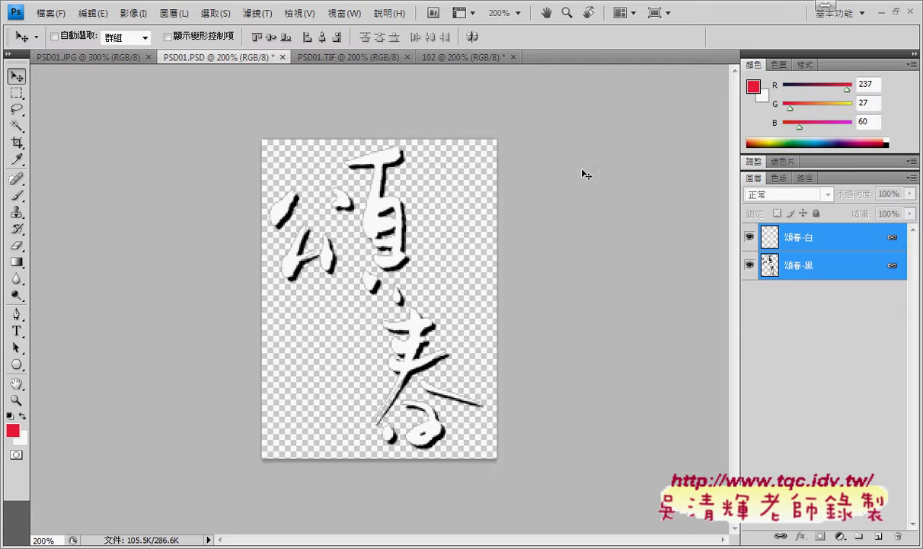
- In document 102, move the linked 頌春 layers to the card's right side
click(452, 59)
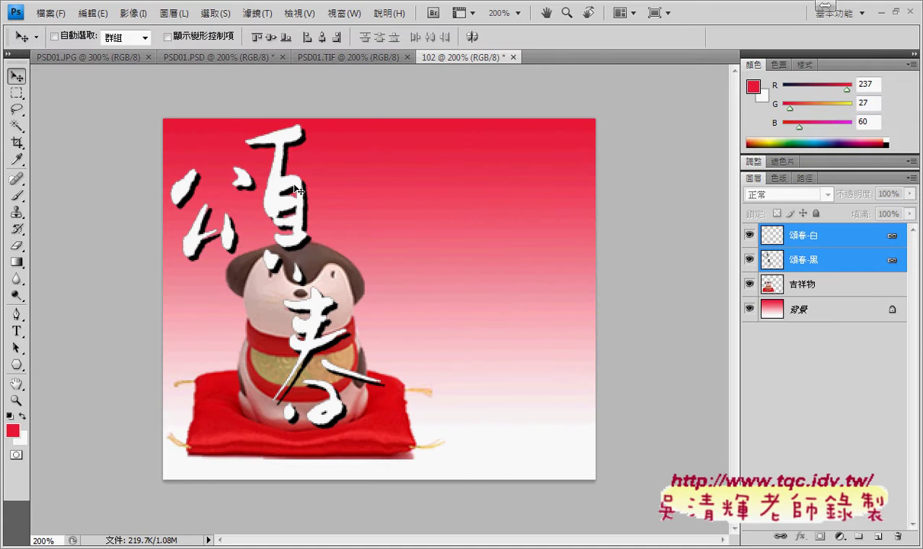
drag(312, 183, 517, 189)
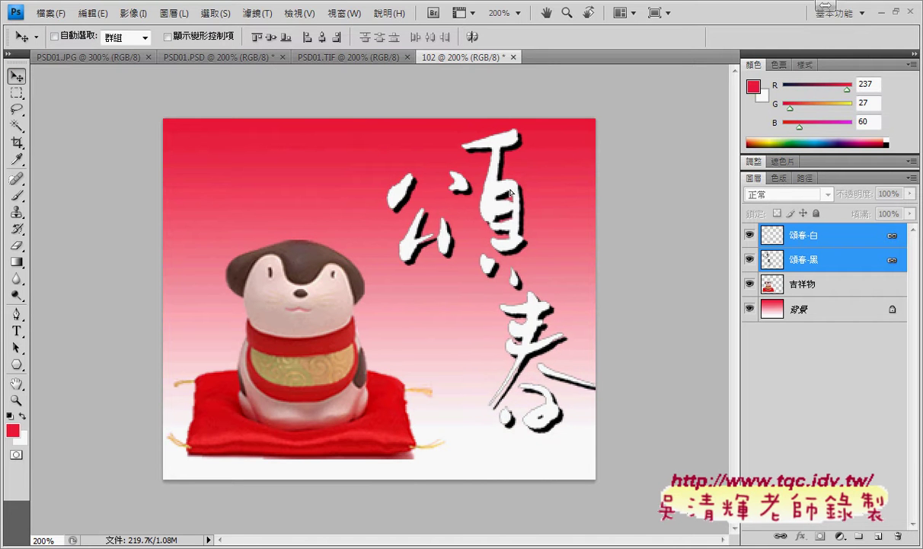
drag(517, 188, 492, 191)
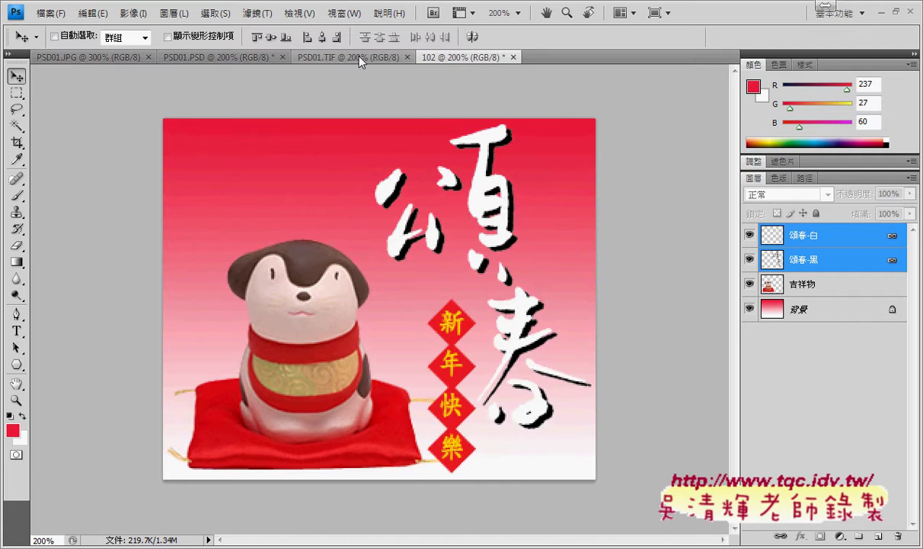
- Compare with PSD01.TIF, shift the calligraphy slightly right, and return to PSD01.PSD
click(360, 60)
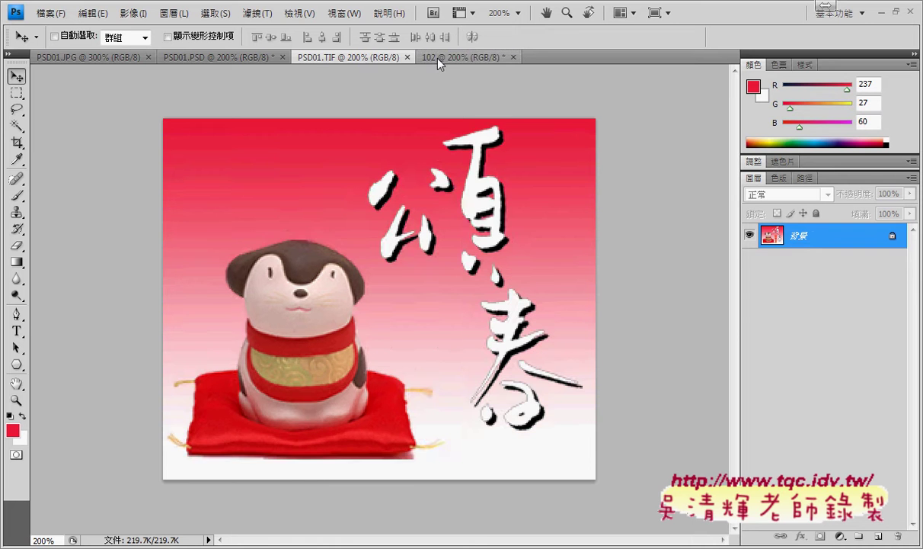
click(438, 58)
click(371, 58)
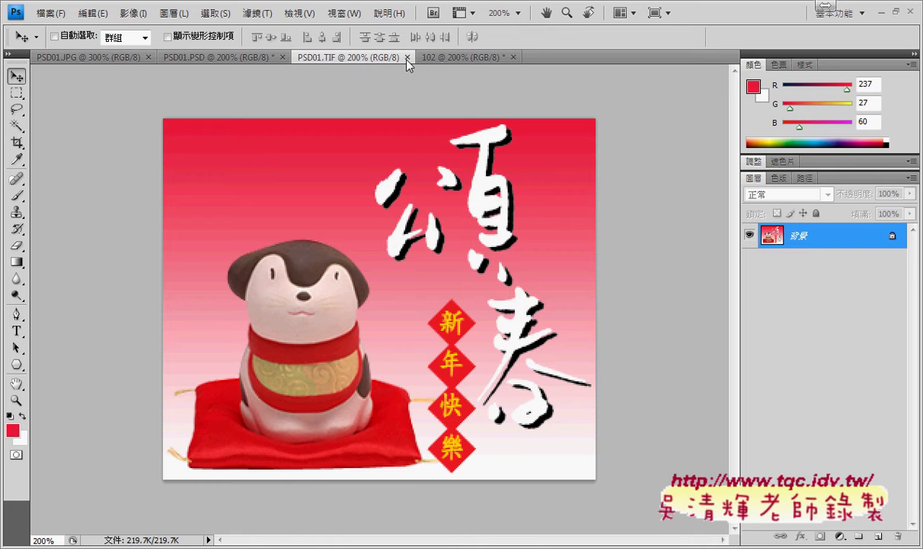
click(453, 60)
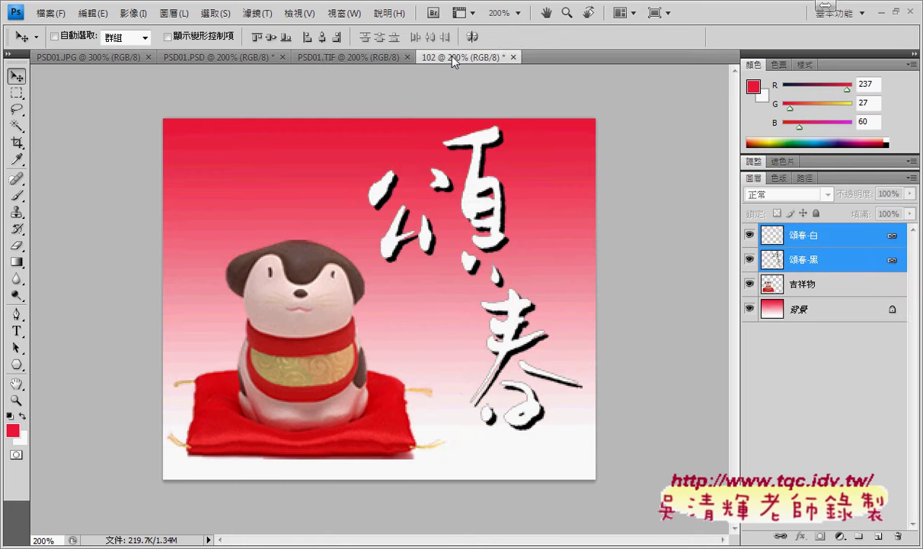
drag(472, 136, 476, 136)
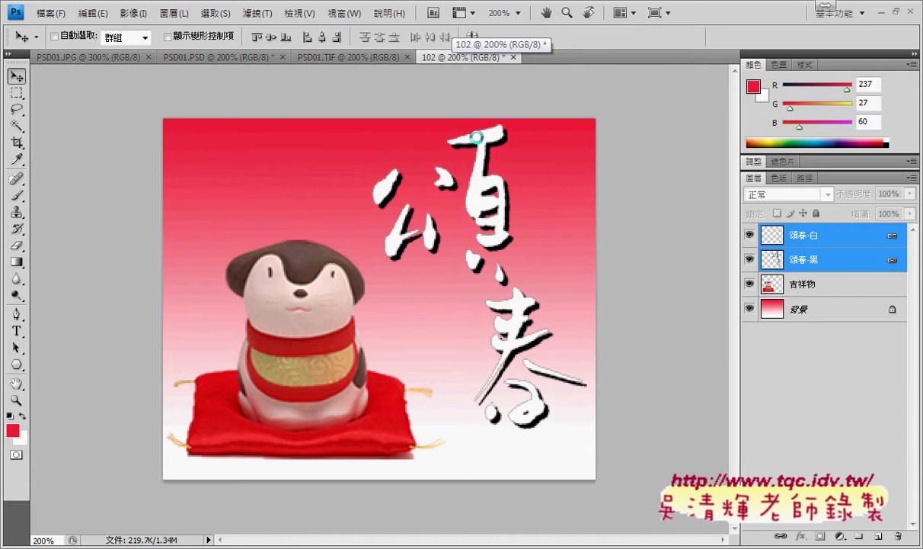
click(346, 57)
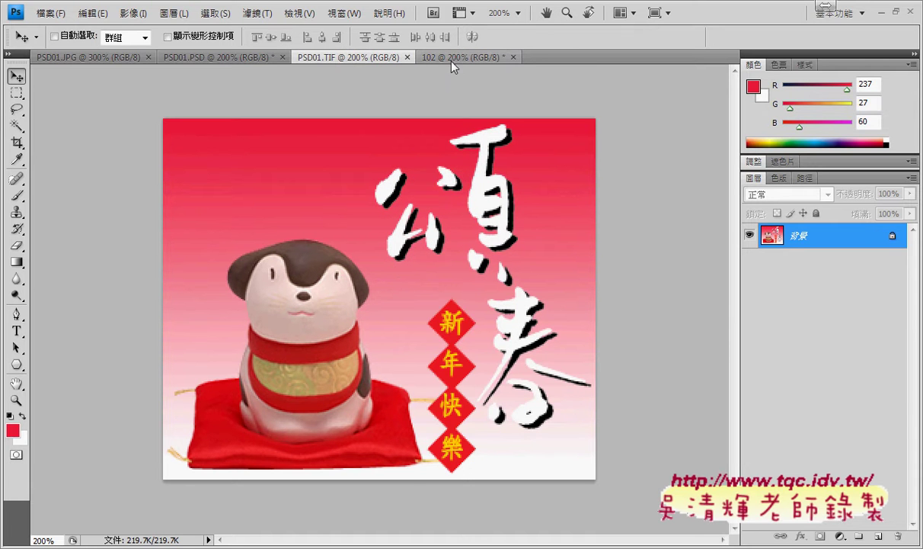
click(451, 59)
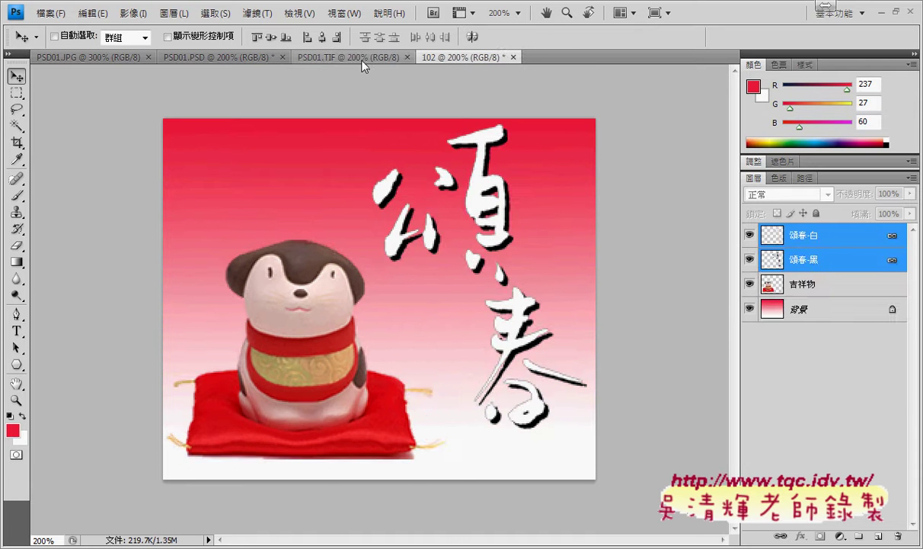
click(363, 59)
click(442, 58)
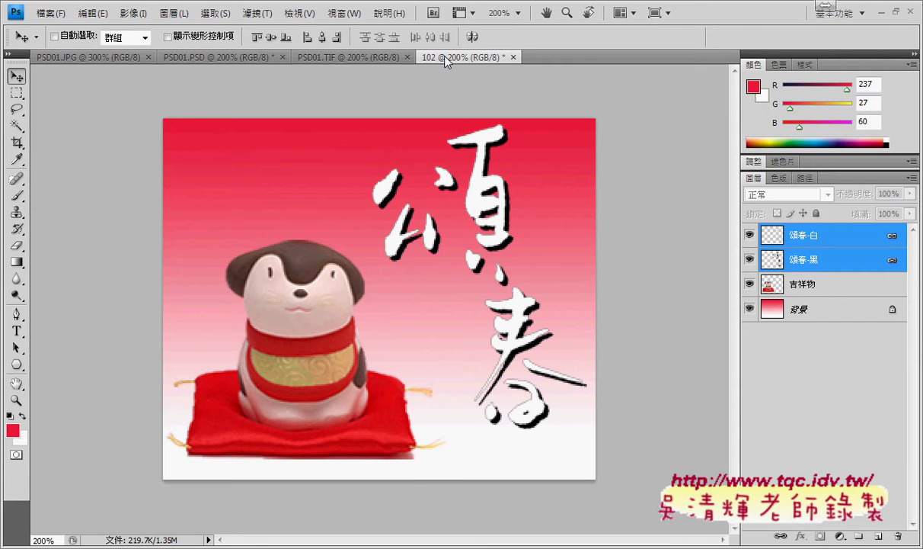
click(203, 58)
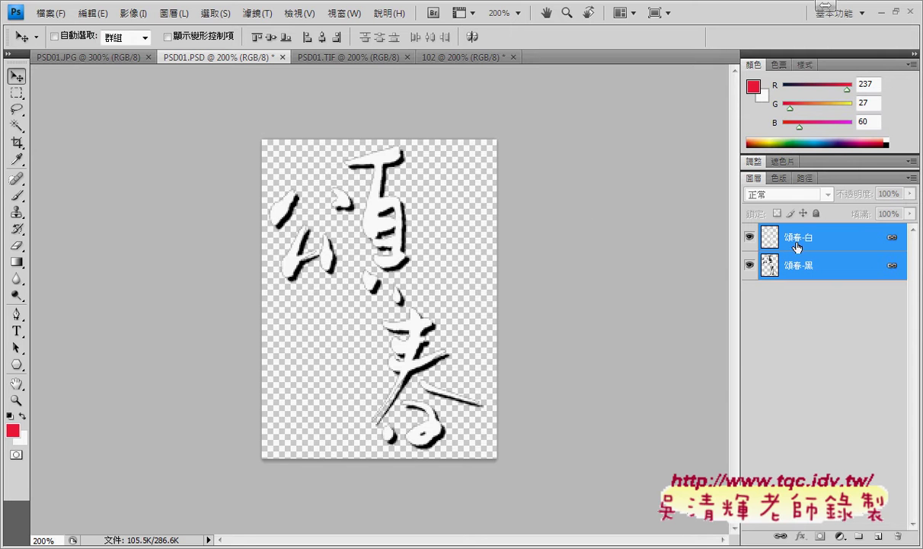
- Select only the 頌春-白 layer and load its strokes with 選取像素
click(771, 239)
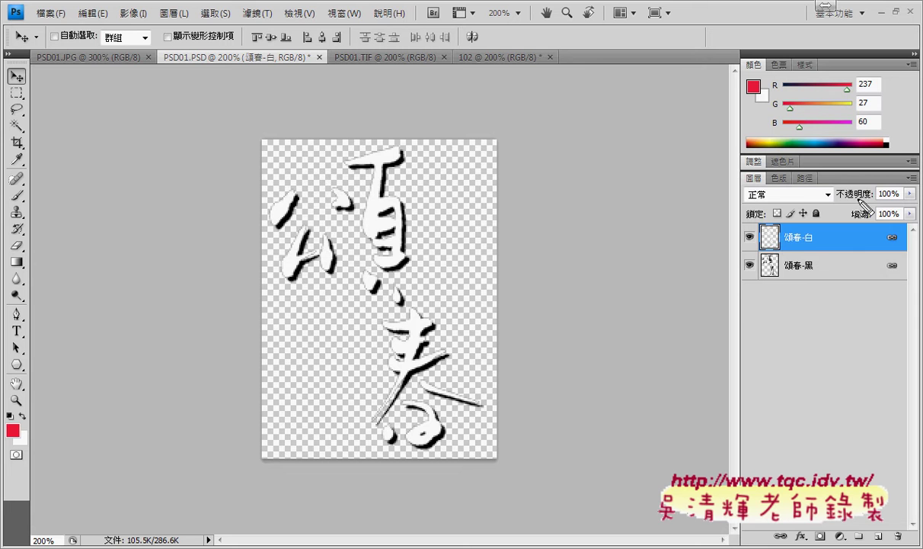
mouse_move(760, 252)
mouse_down()
mouse_move(762, 224)
mouse_move(770, 254)
mouse_up()
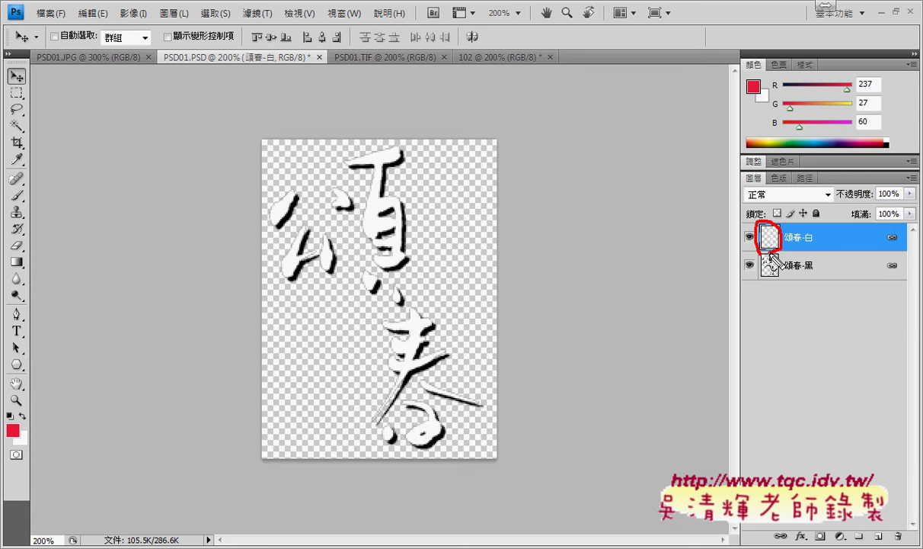
right_click(845, 238)
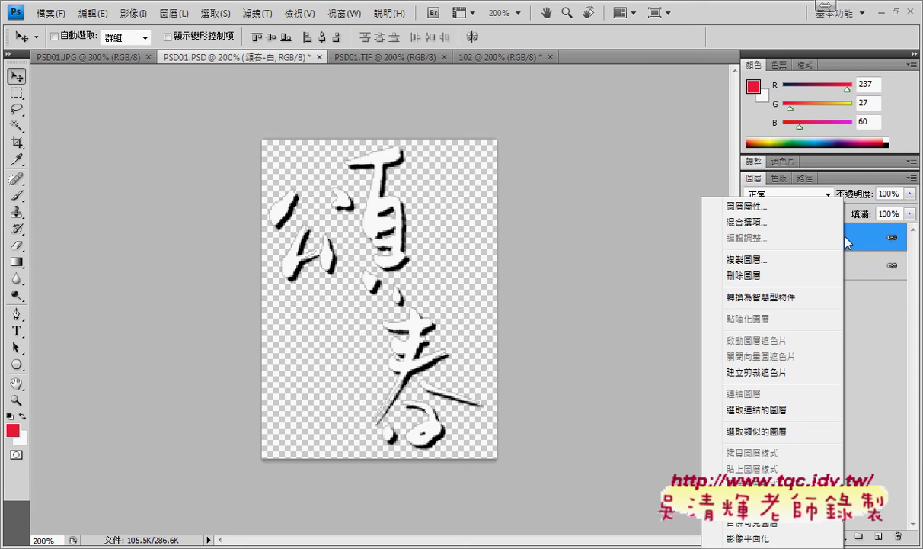
key(Escape)
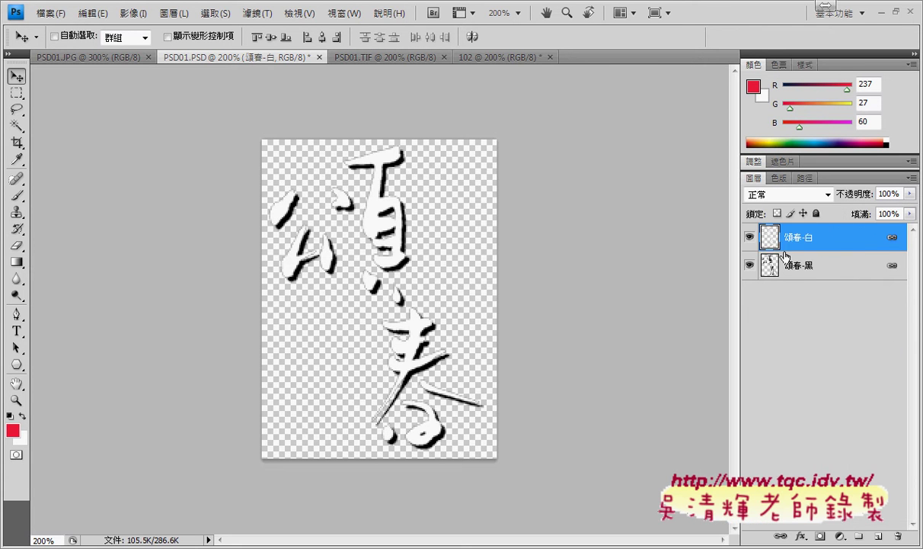
right_click(776, 242)
click(796, 286)
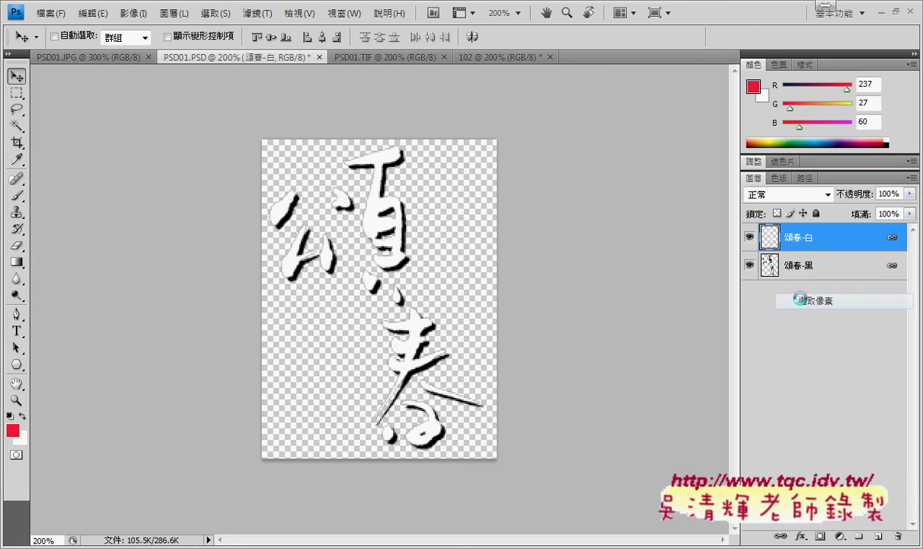